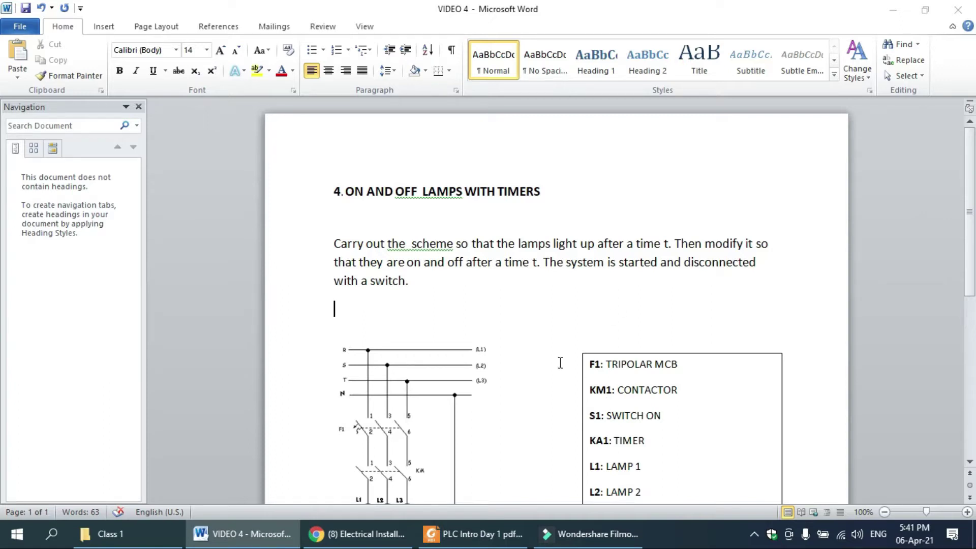
Step: Minimize Word and launch CADe_SIMU from the CADe_SIMU 4 folder
scroll(518, 304, down, 1)
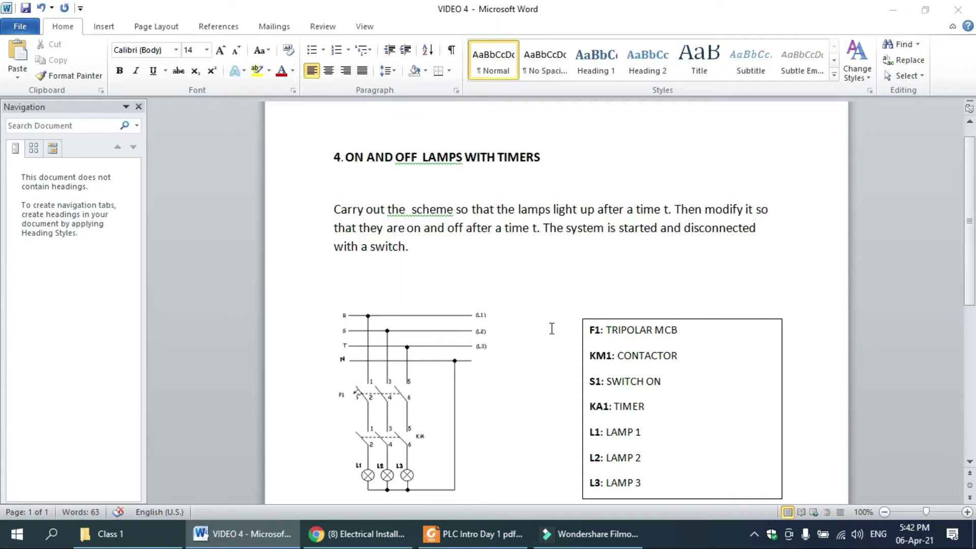
scroll(560, 292, down, 1)
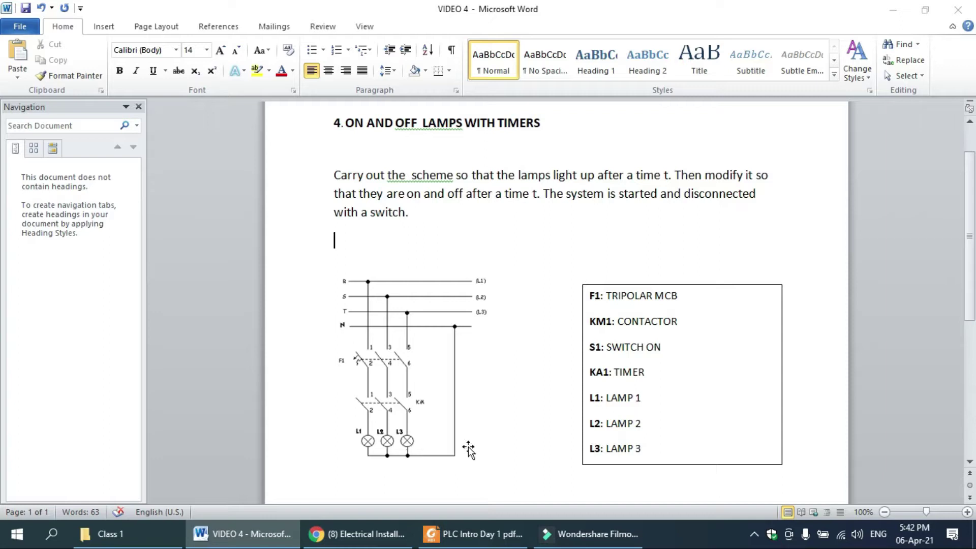
click(893, 9)
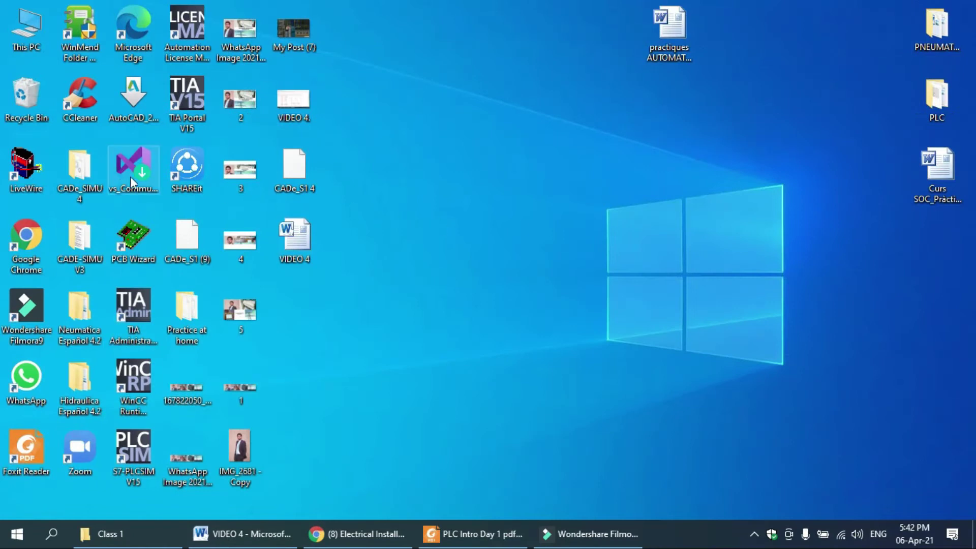
double_click(96, 171)
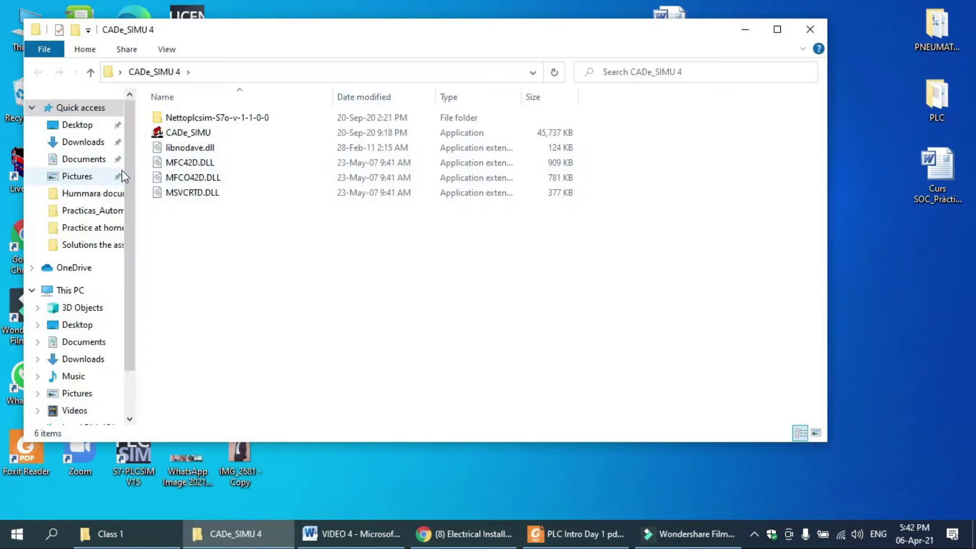
double_click(239, 133)
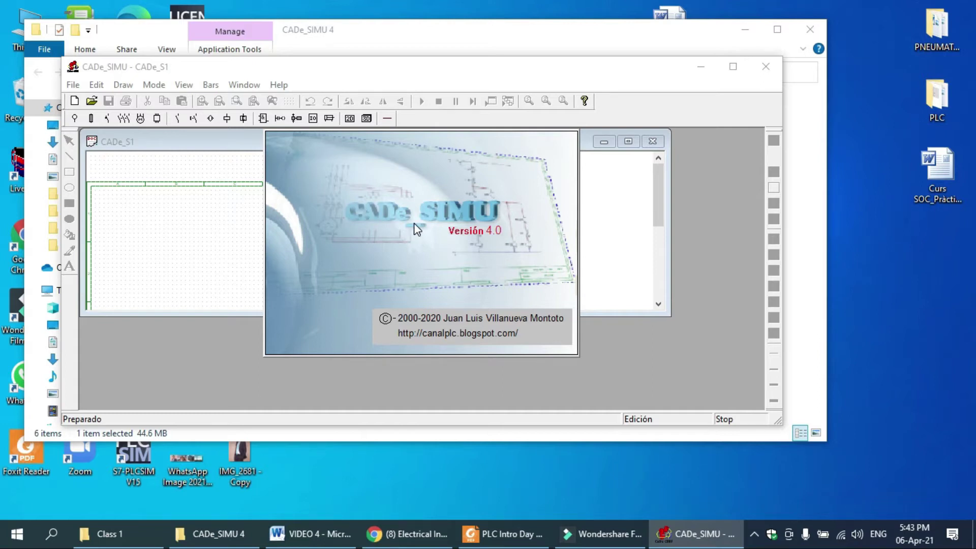
Step: Unlock the simulator with the keypad password and maximize the CADe_S1 sheet
click(403, 263)
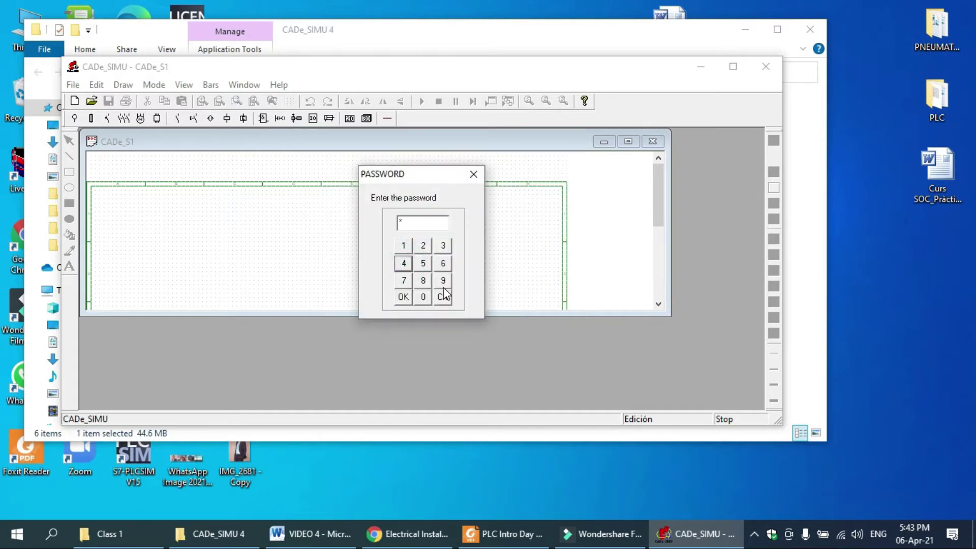
click(443, 280)
click(442, 264)
click(424, 252)
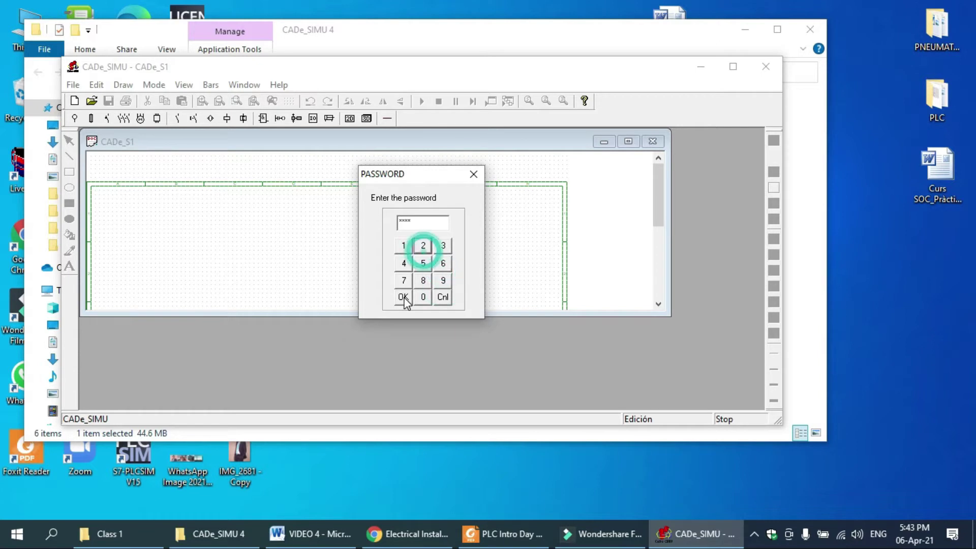
click(403, 297)
click(628, 142)
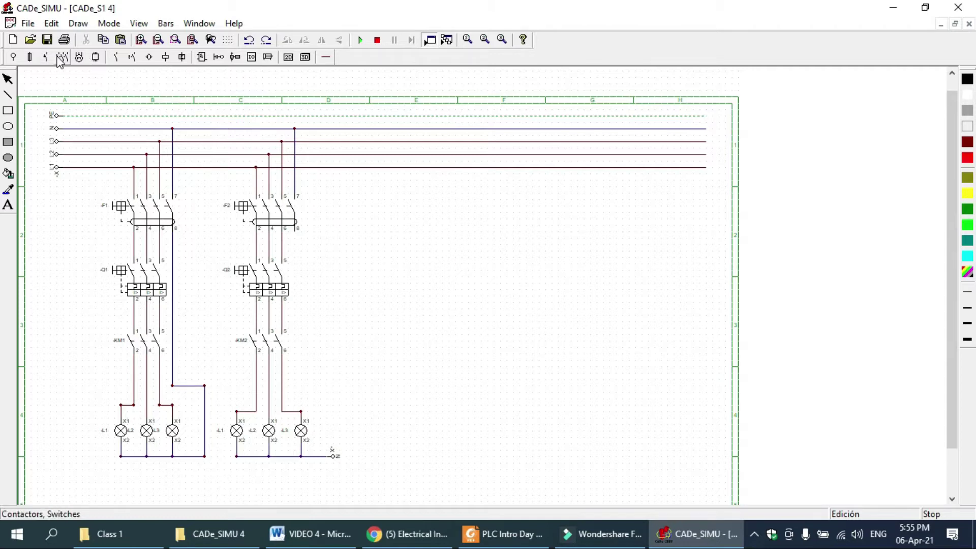
Step: Show the contacts toolbar and switch it to the magnetothermic switch symbols
click(130, 59)
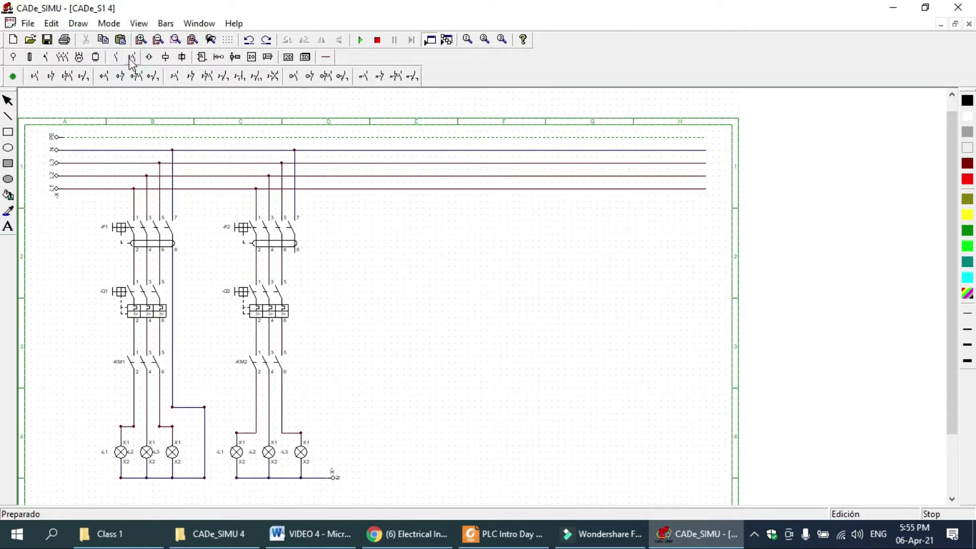
click(43, 58)
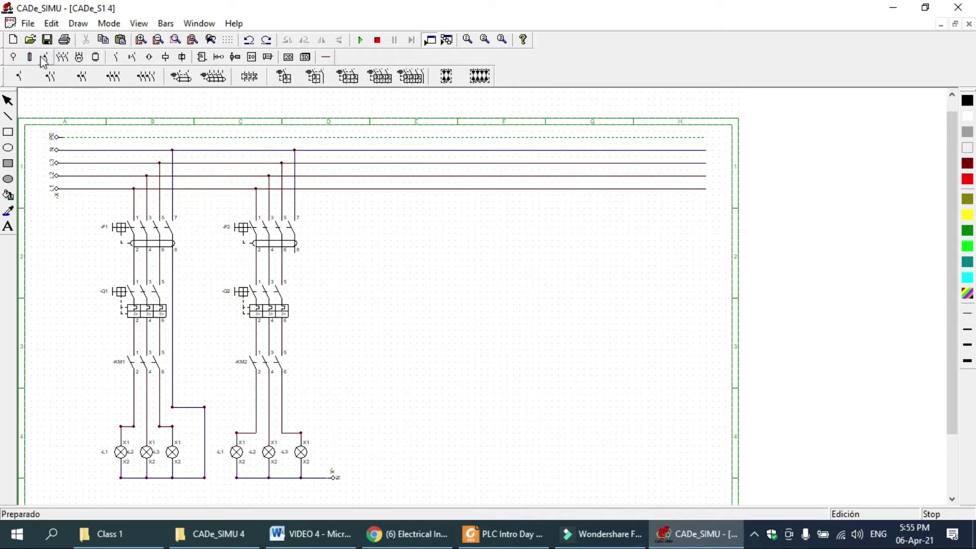
Step: Place two single-pole magnetothermic breakers to the right of the power circuits
click(287, 80)
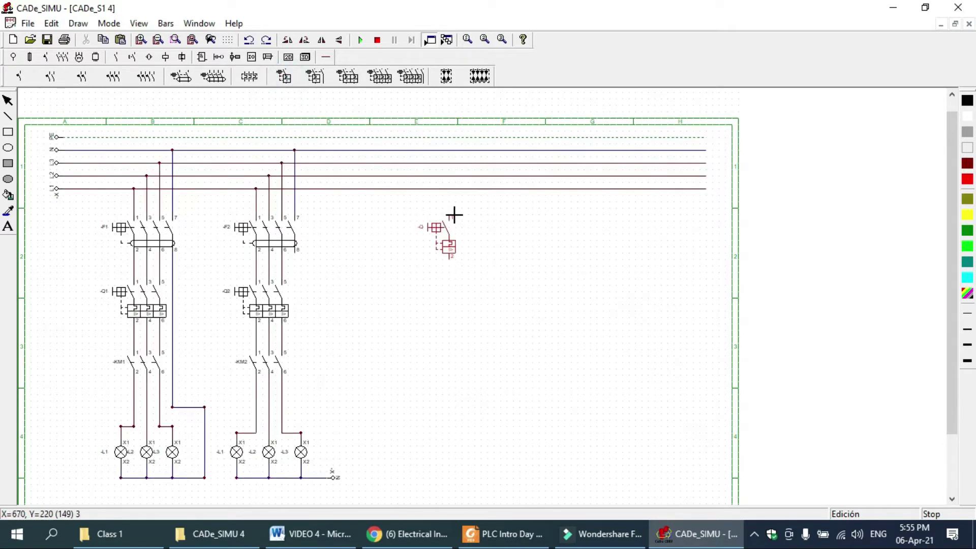
click(452, 212)
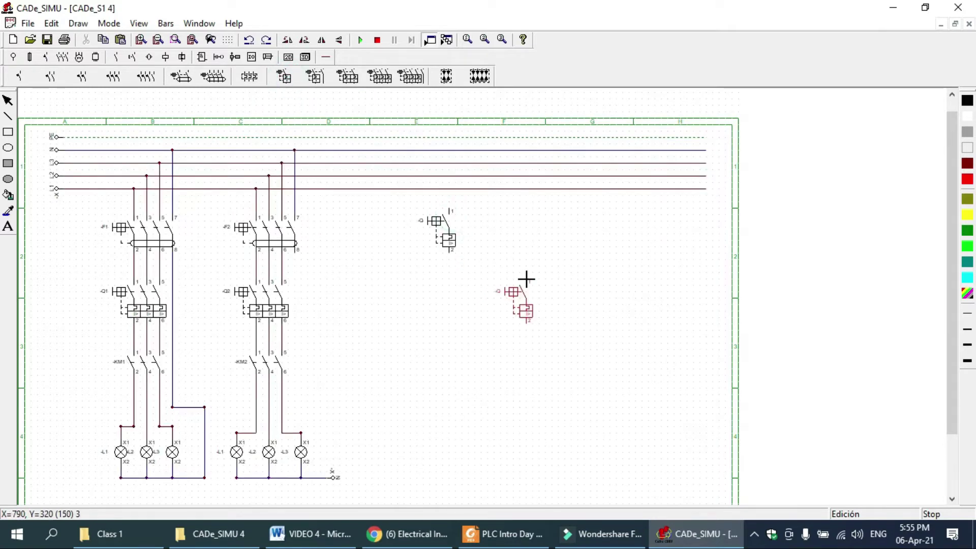
right_click(526, 278)
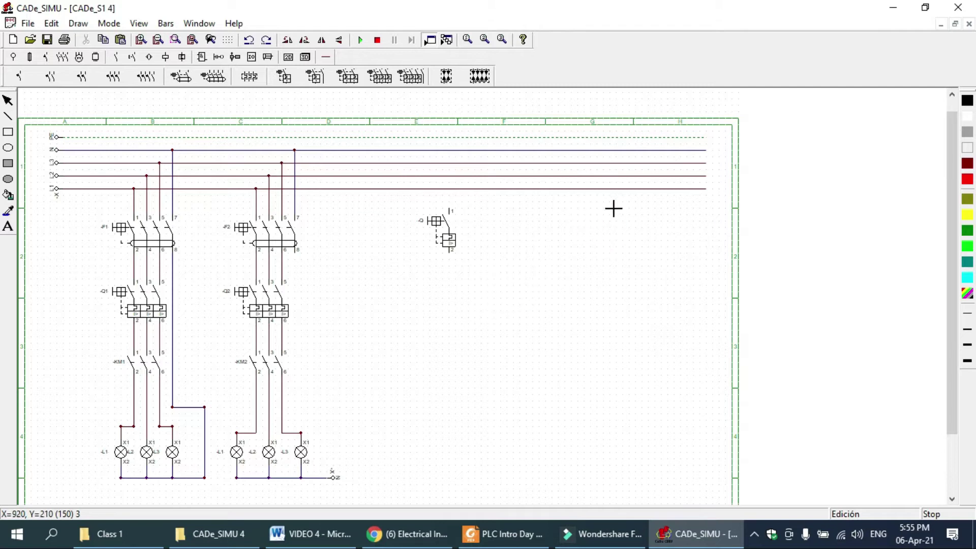
click(614, 208)
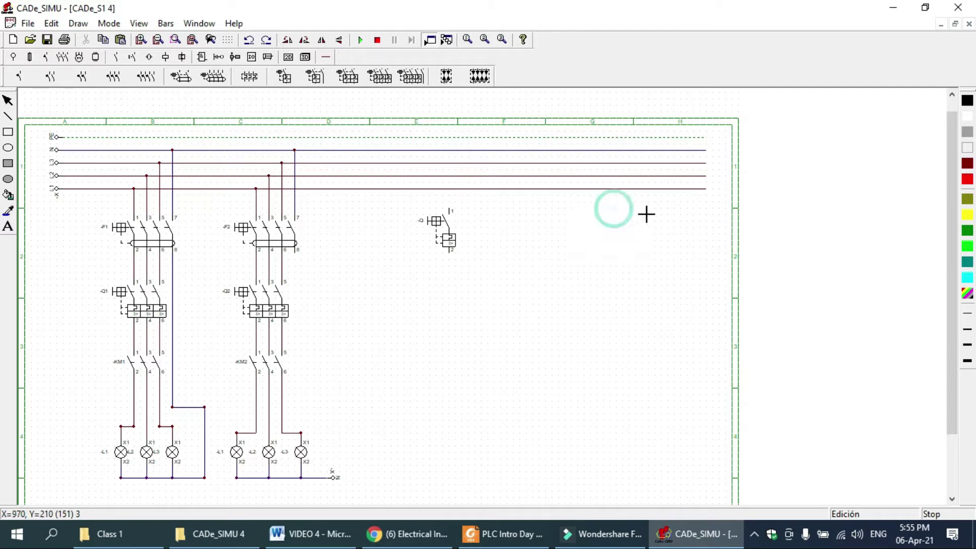
drag(951, 263, 951, 268)
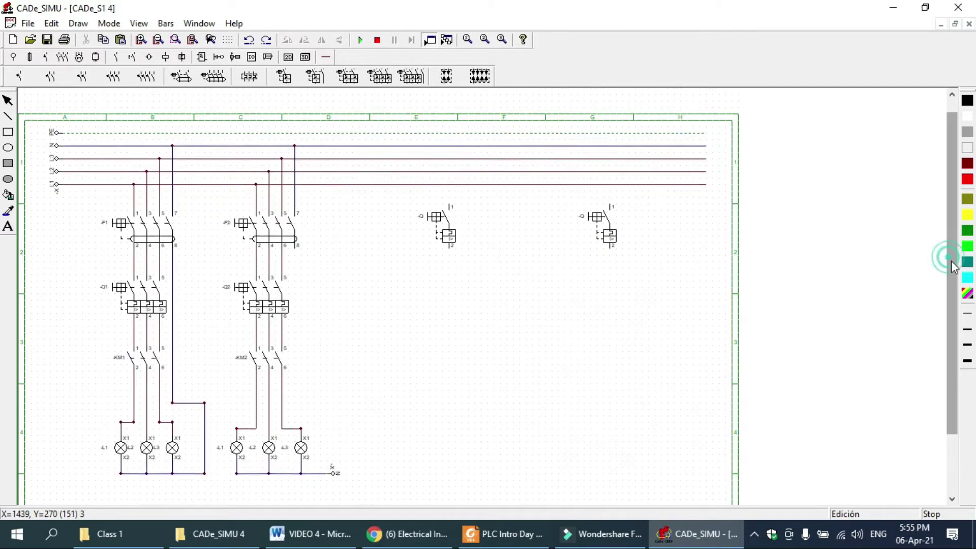
Step: Add an NC stop button under each breaker and an NO start button below the first
click(46, 56)
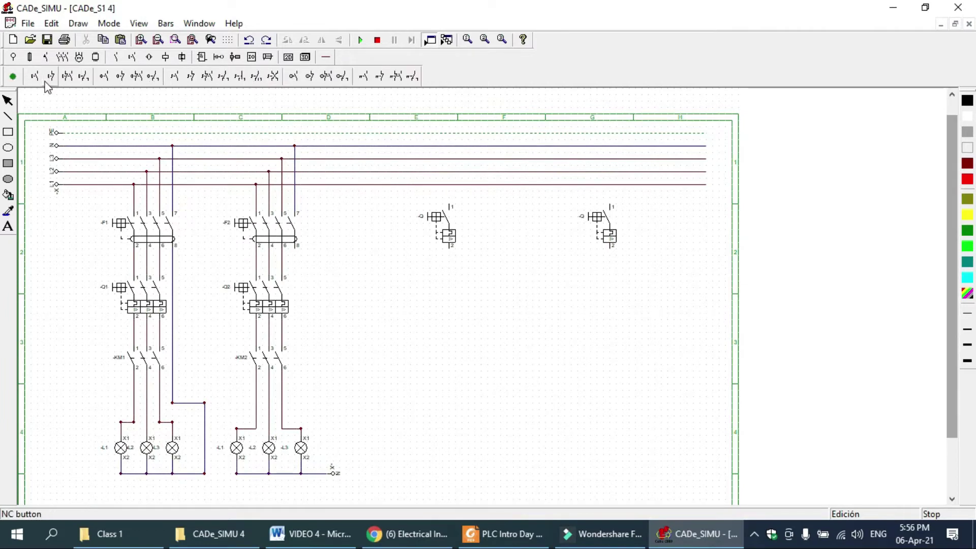
click(51, 76)
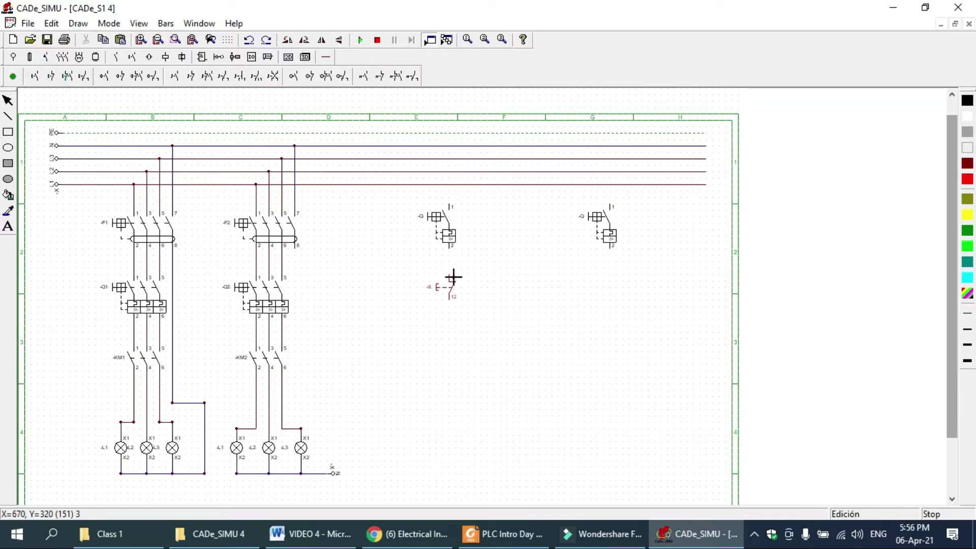
click(451, 277)
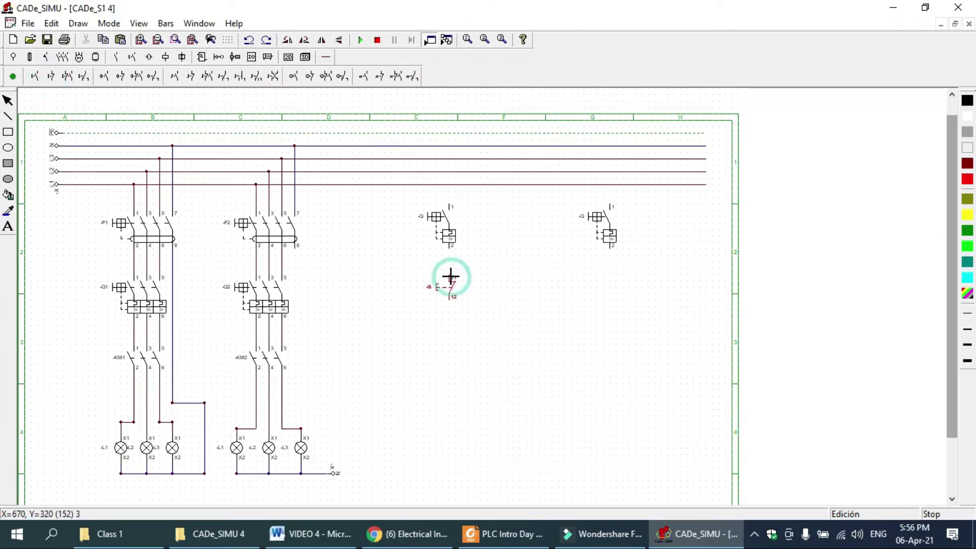
click(612, 273)
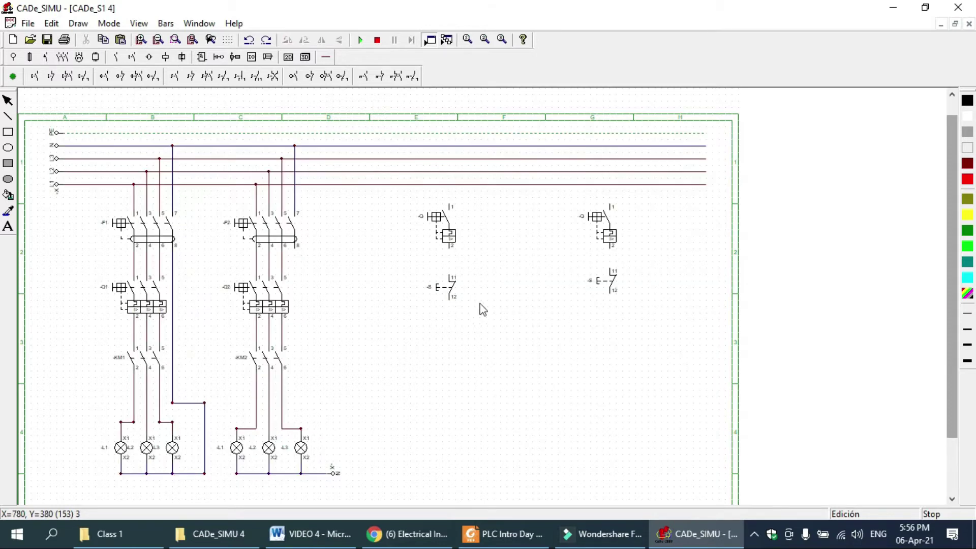
scroll(954, 304, down, 2)
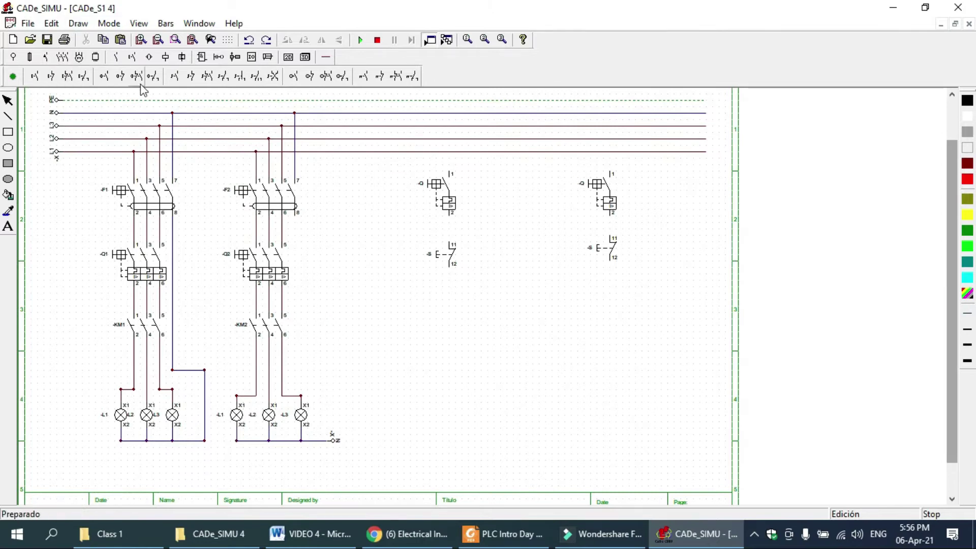
click(175, 78)
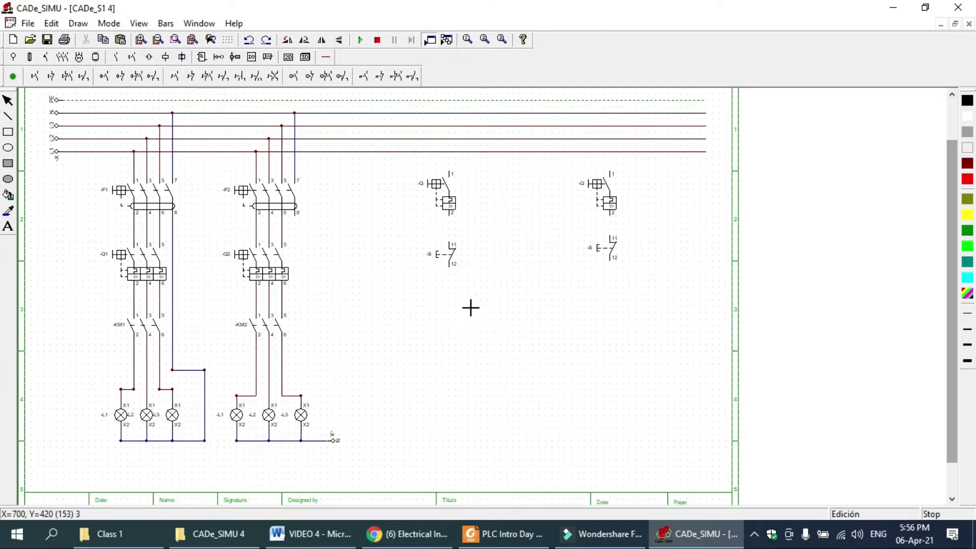
click(450, 302)
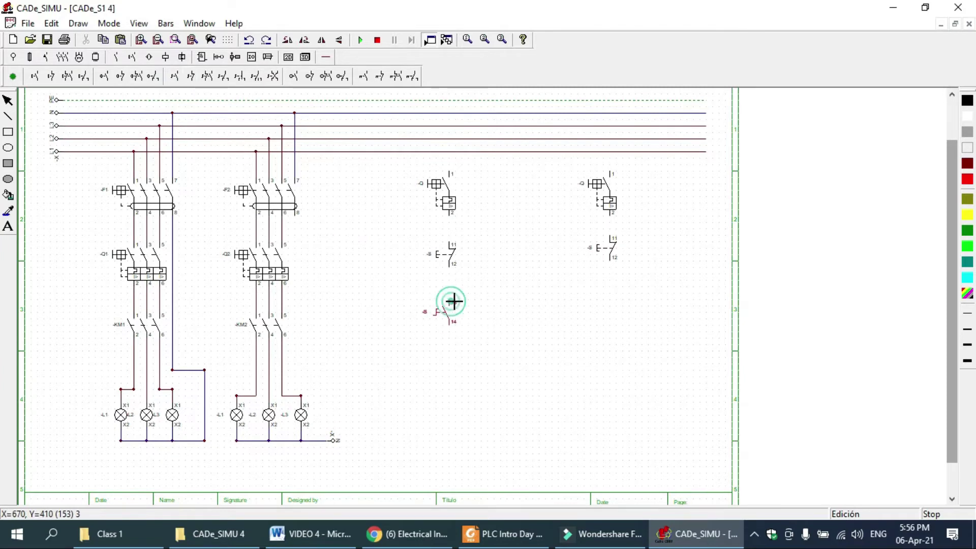
Step: Place an on-delay timer coil below the start button and pick the timed changeover contact
click(166, 57)
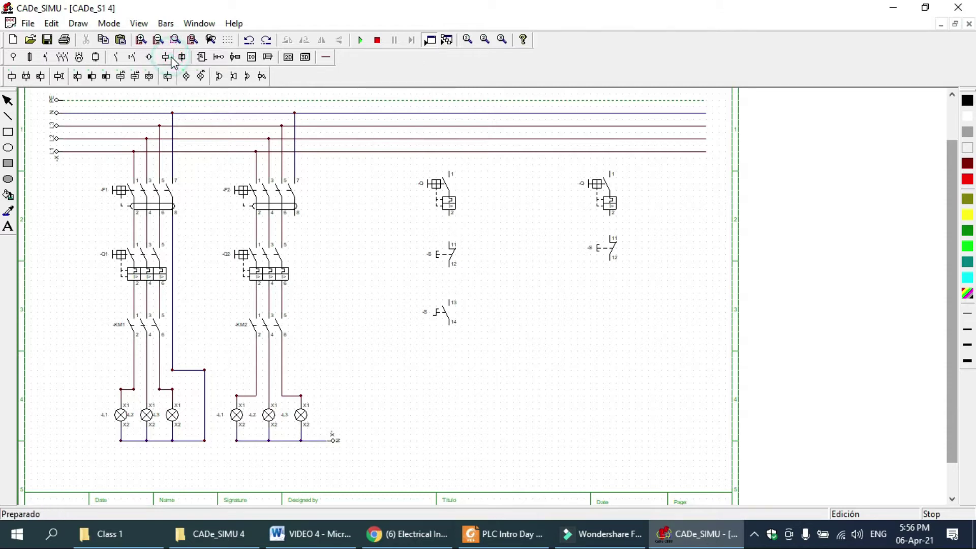
click(78, 77)
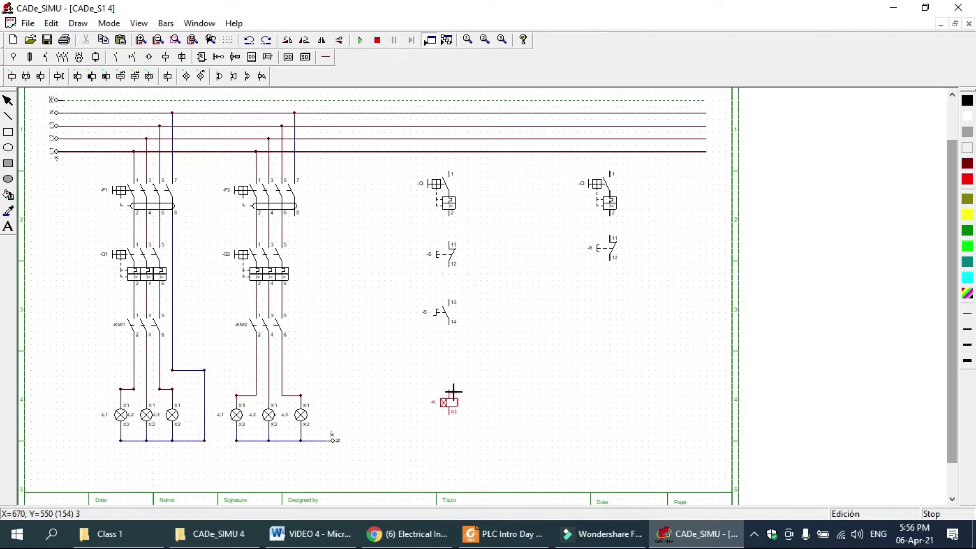
click(451, 392)
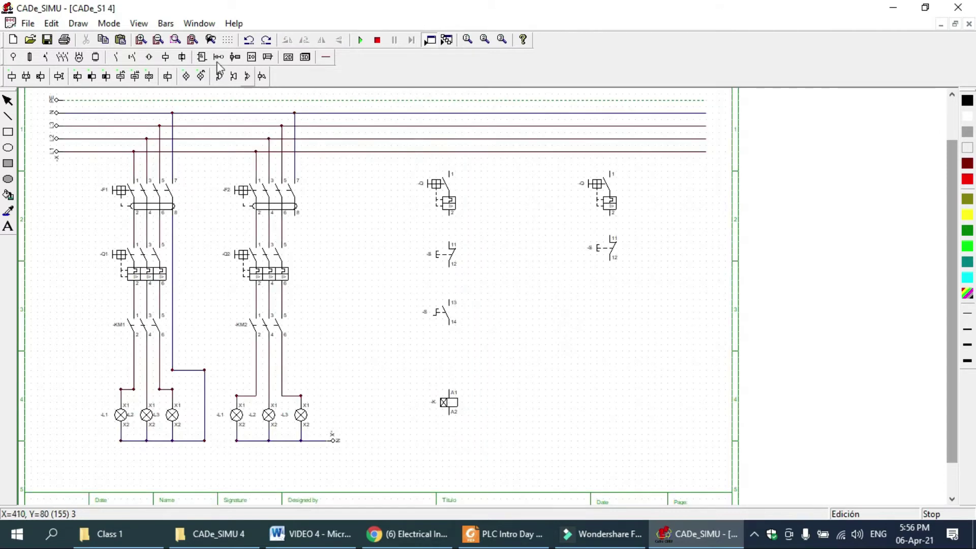
click(131, 57)
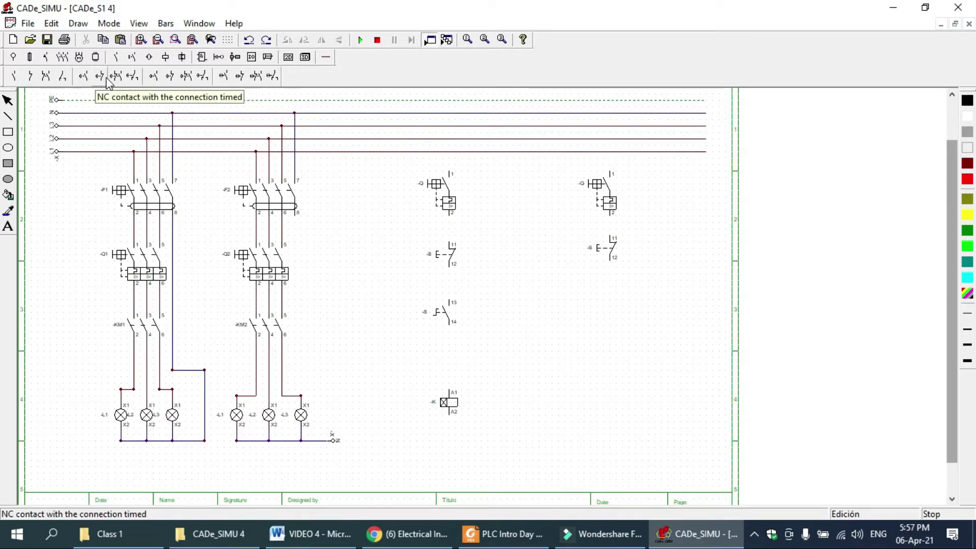
click(153, 77)
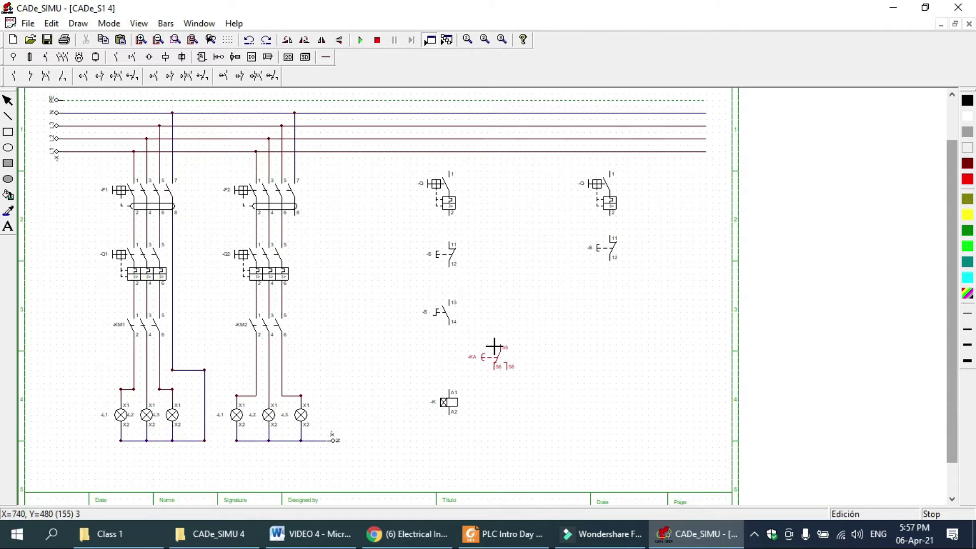
Step: Place the -KA timed contact above the coil and number its terminals 15, 16, 18
click(494, 346)
double_click(503, 360)
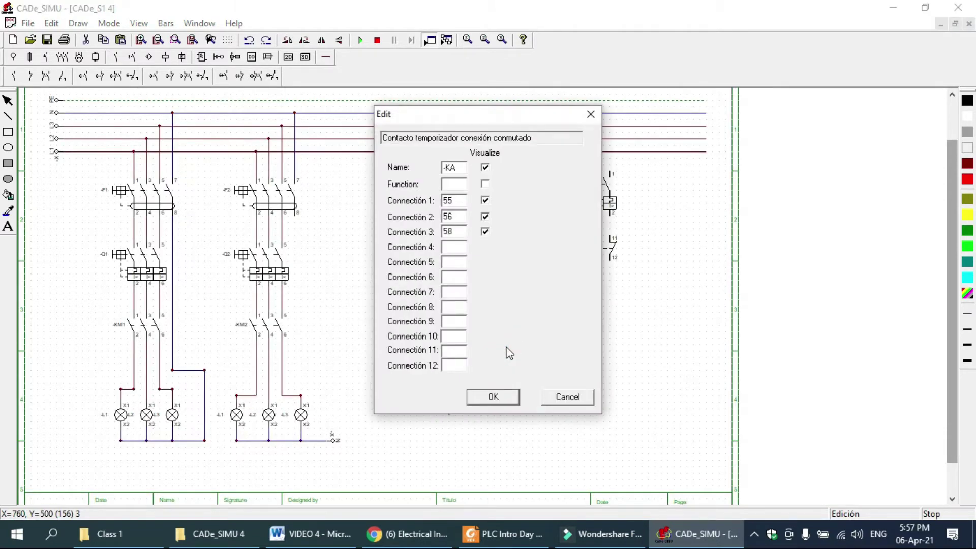
click(447, 217)
text(1)
click(448, 232)
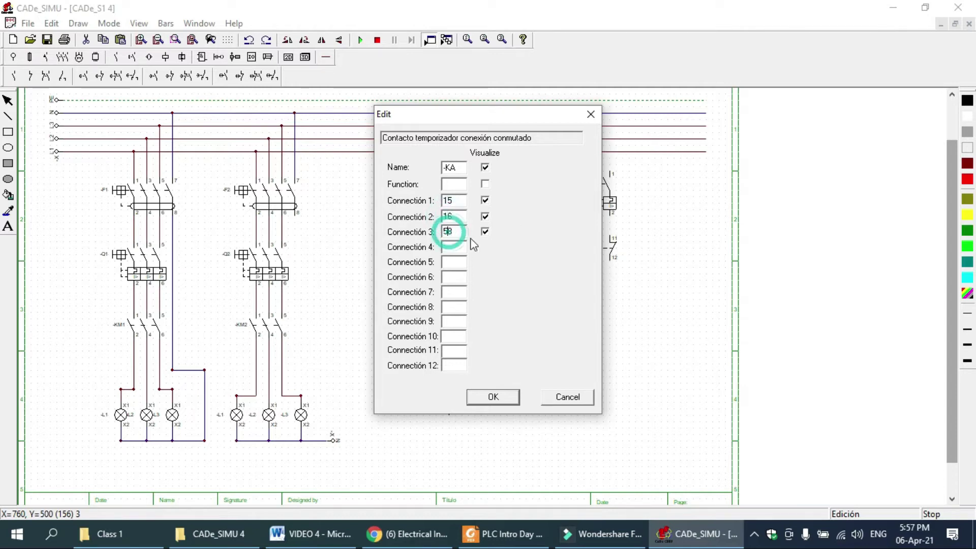
key(BackSpace)
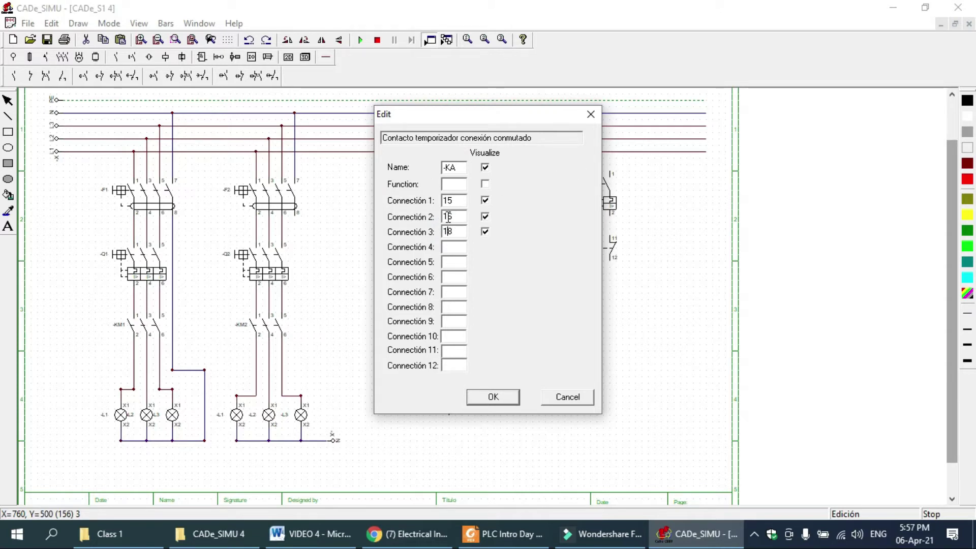
key(Return)
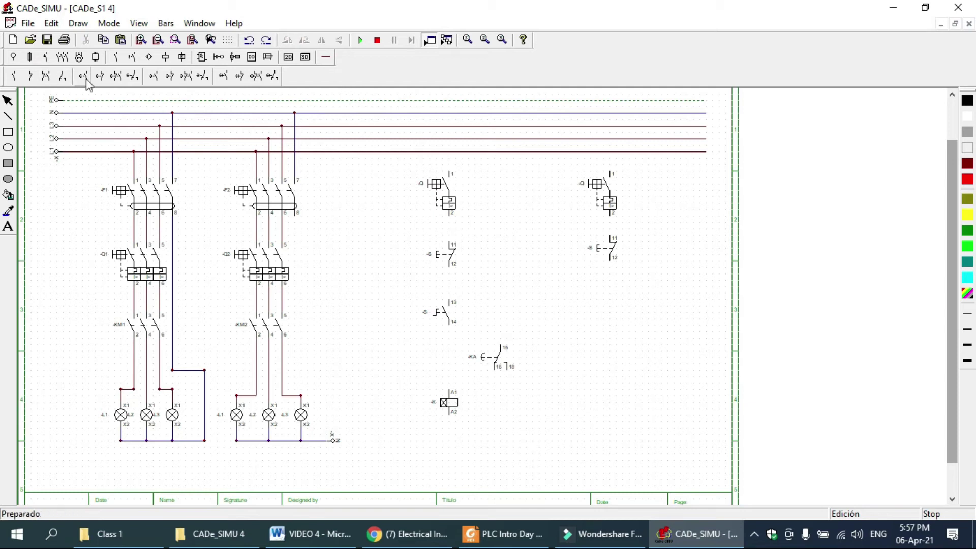
Step: Place a second relay coil -K beside the timer coil
click(165, 57)
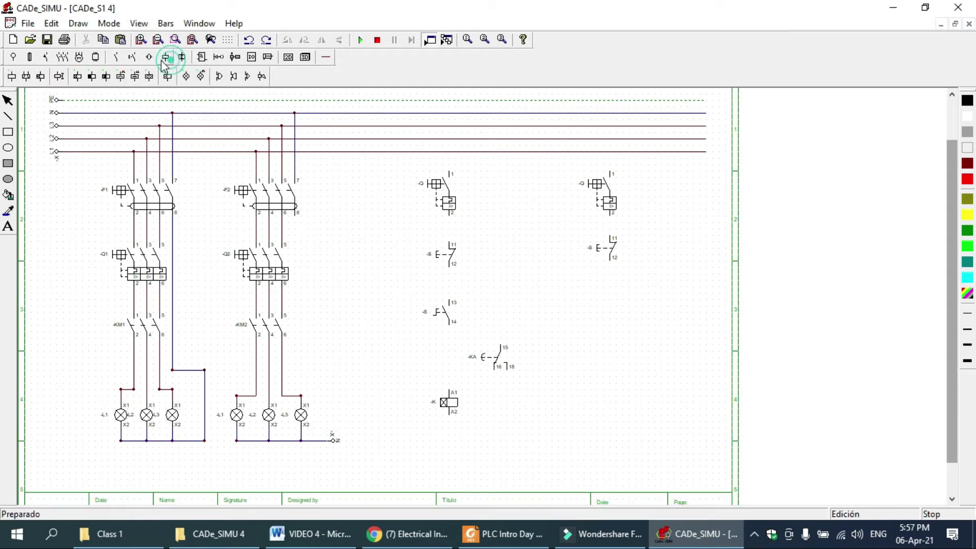
click(11, 76)
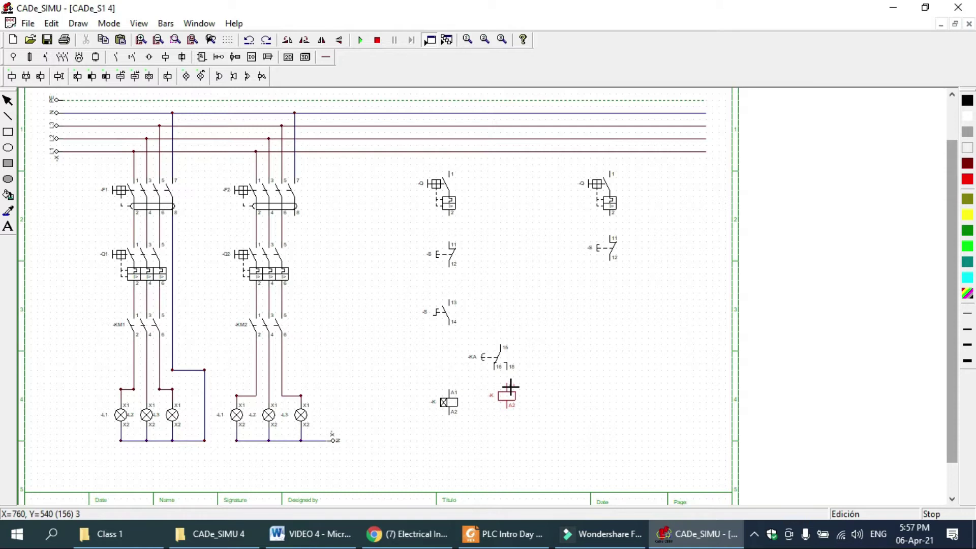
click(510, 387)
key(Escape)
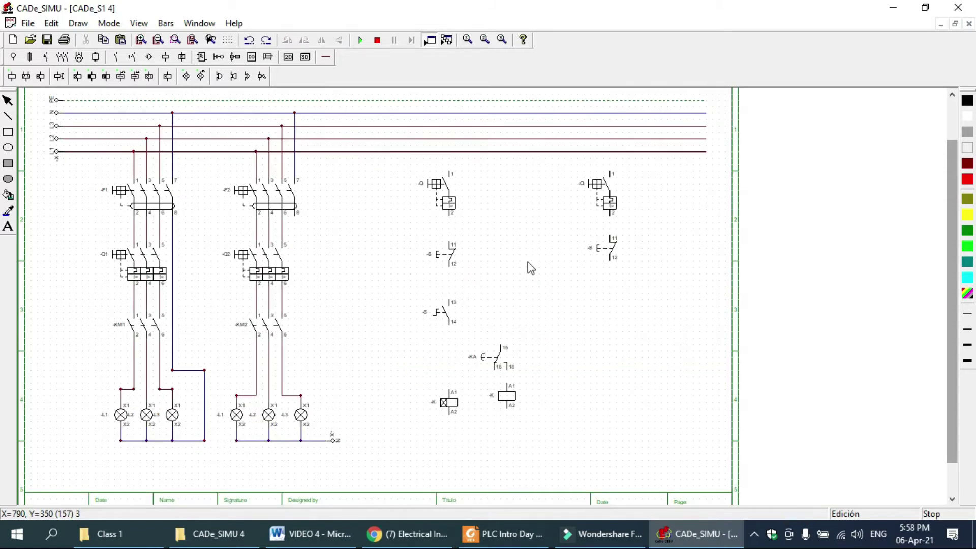
drag(511, 404, 512, 410)
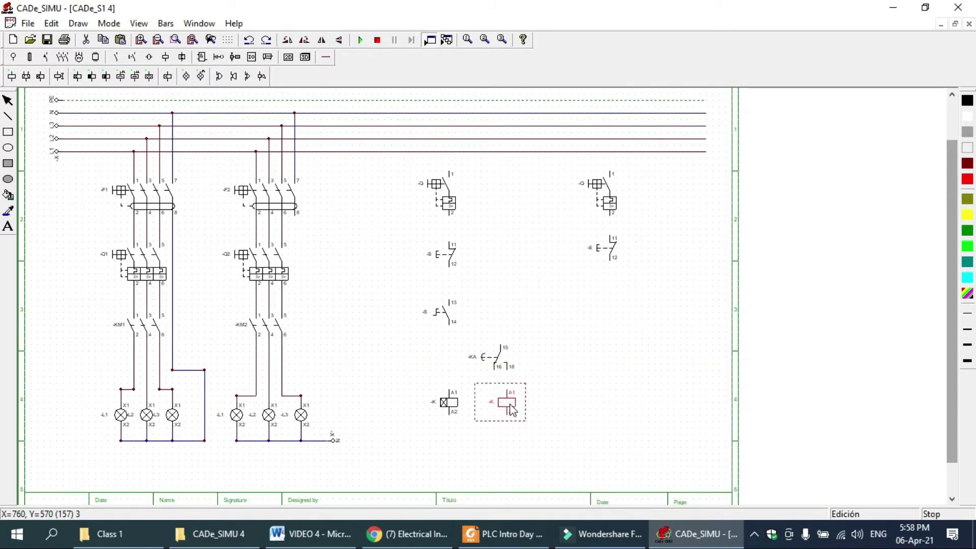
click(534, 359)
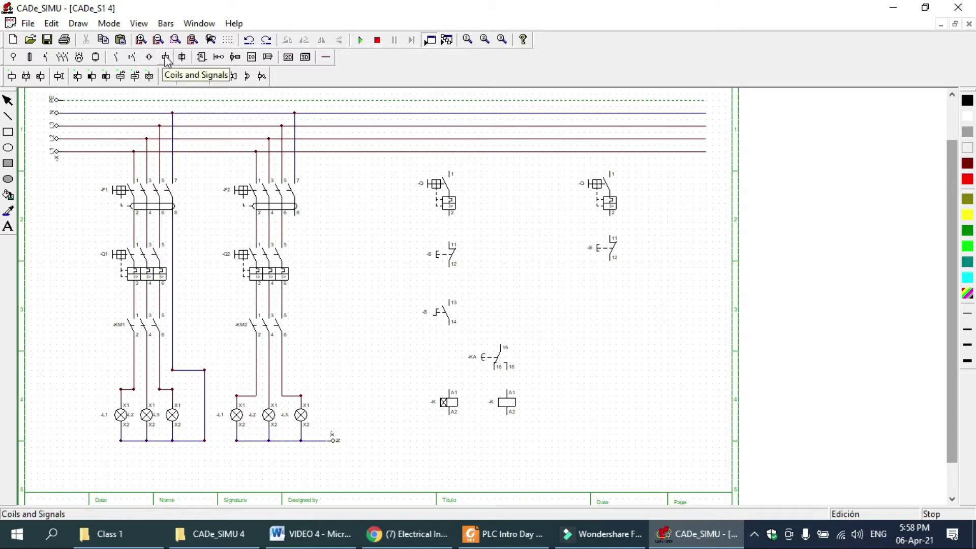
Step: Place pilot lamp -H to the right of the new coil
click(186, 77)
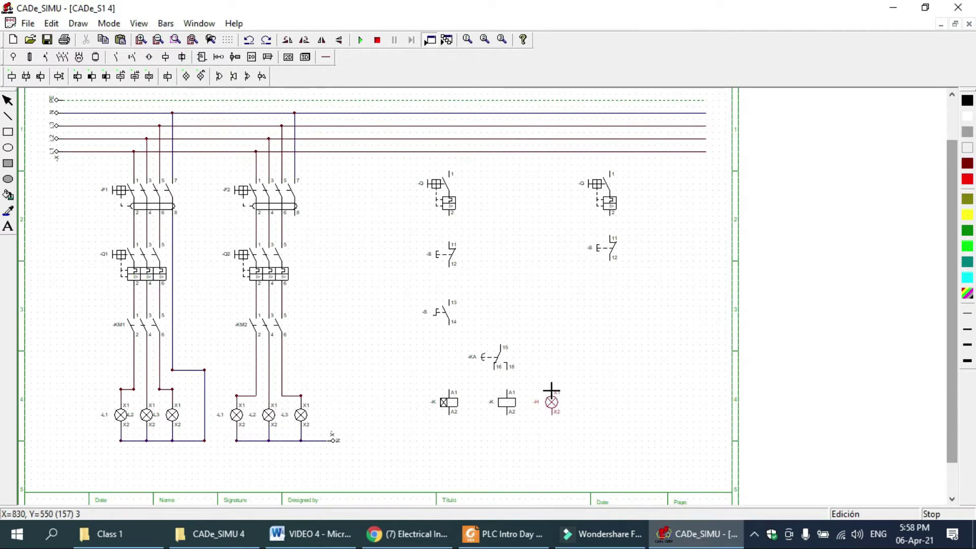
click(552, 390)
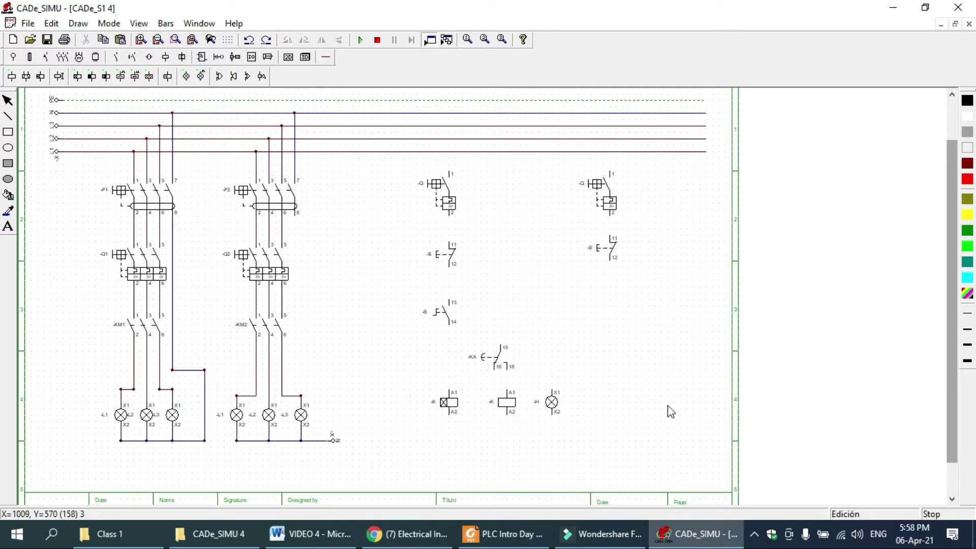
click(329, 57)
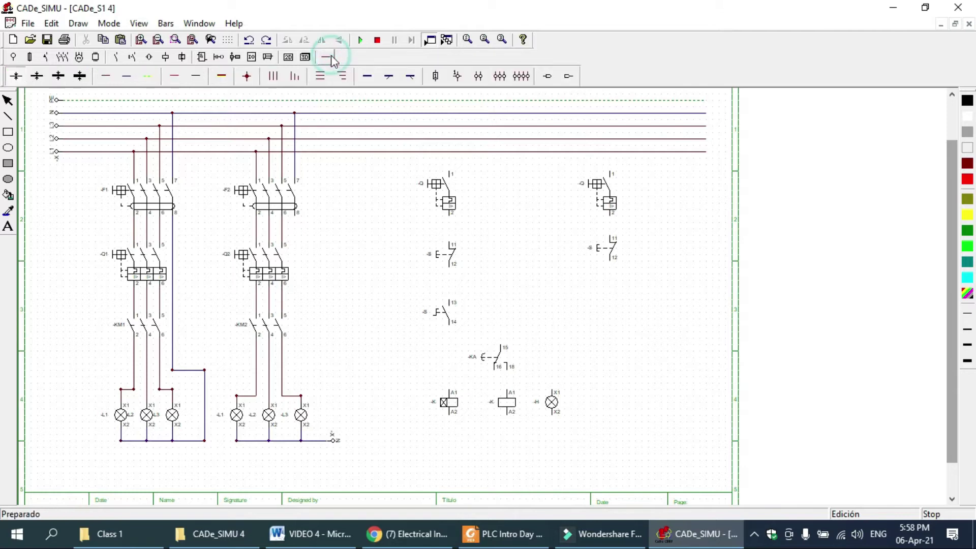
Step: Place a neutral N terminal, rotate it horizontal, and draw the neutral line rightward
click(104, 80)
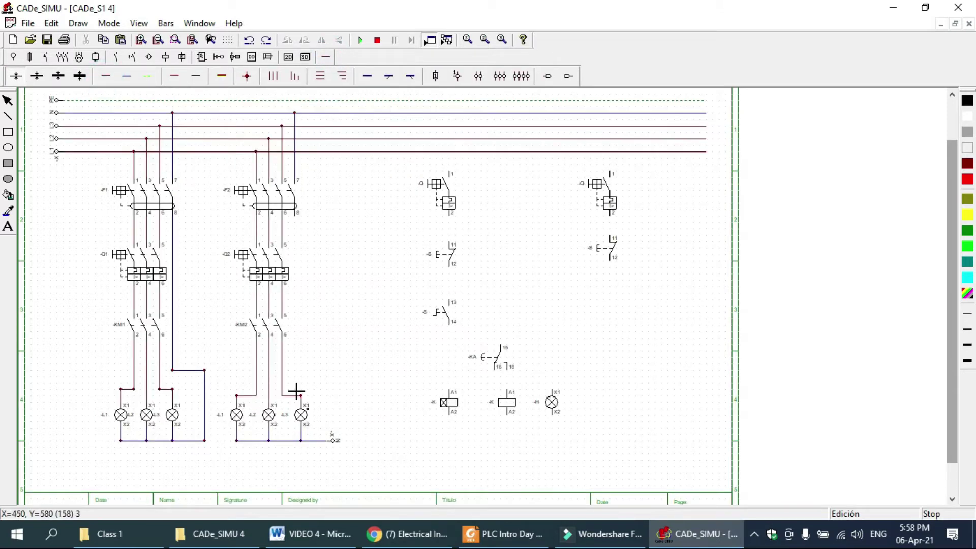
click(13, 57)
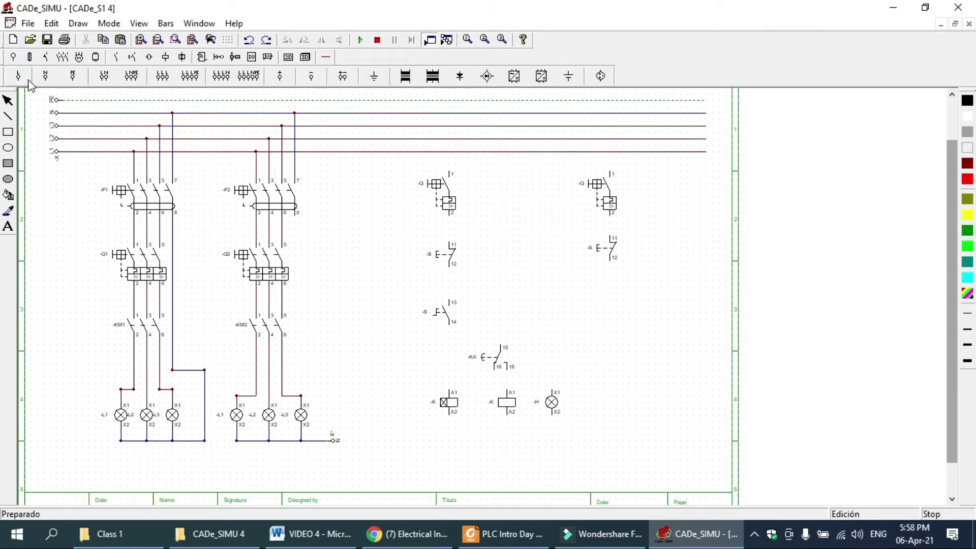
click(397, 450)
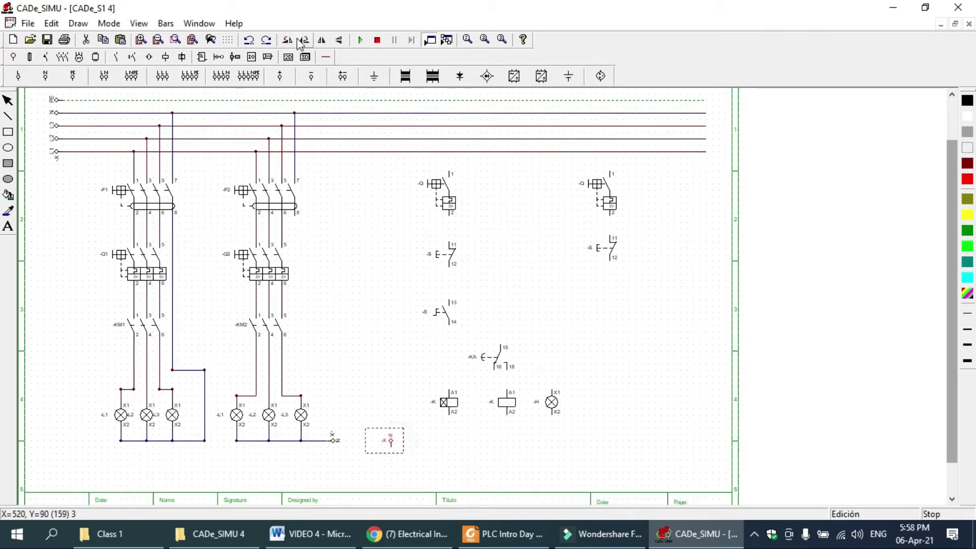
click(300, 41)
click(132, 57)
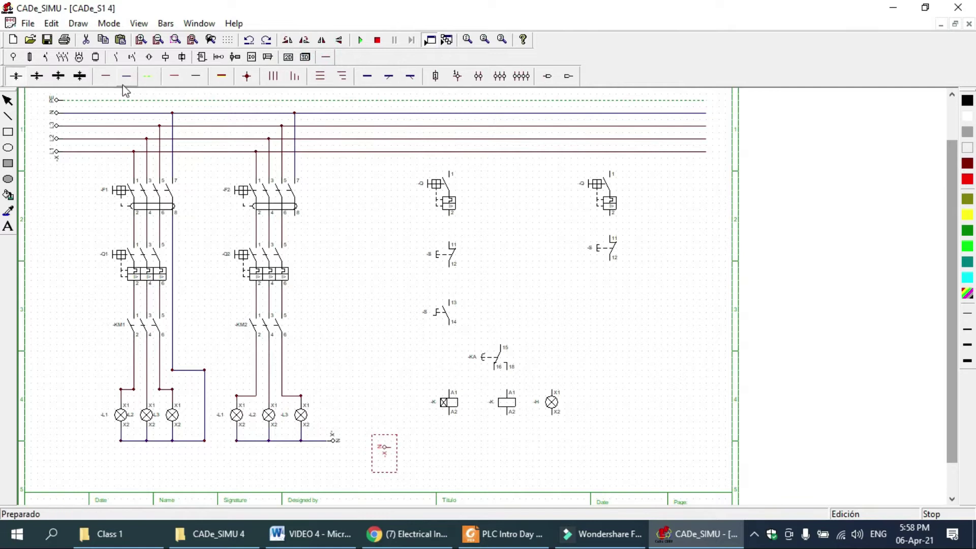
drag(397, 450, 701, 466)
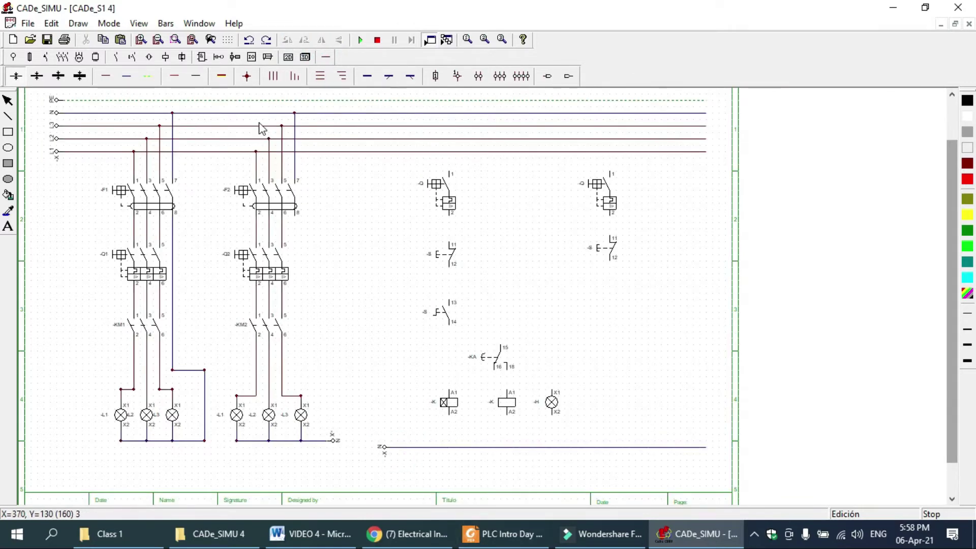
Step: Wire Q through both S contacts to coil K, branching to KA terminal 15
click(106, 76)
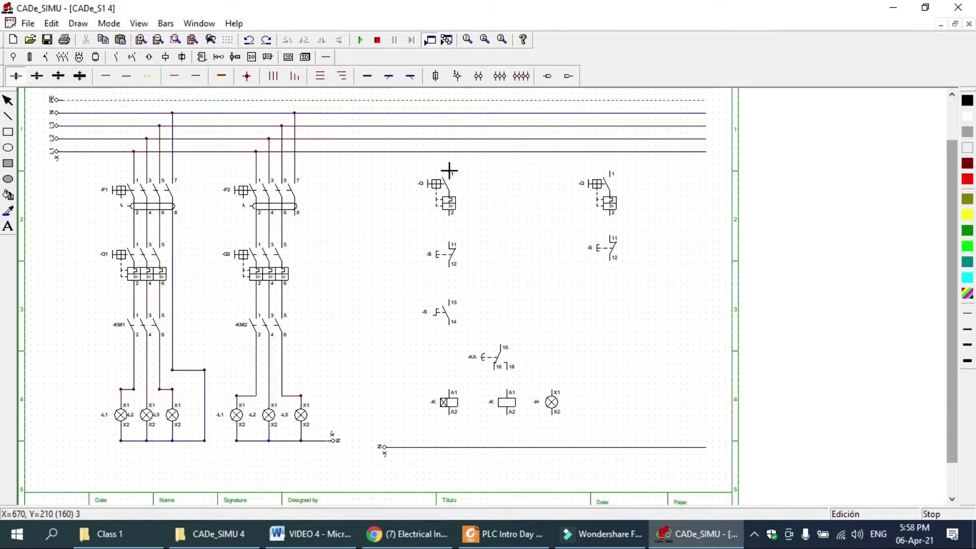
drag(449, 214, 466, 387)
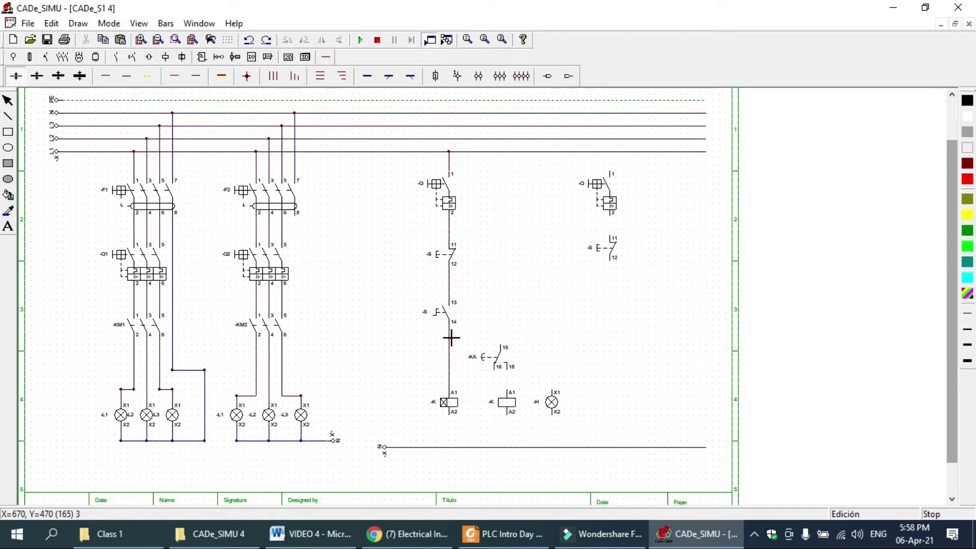
drag(453, 337, 507, 394)
mouse_move(569, 382)
mouse_down()
mouse_move(522, 425)
mouse_move(545, 392)
mouse_up()
Step: Wire KA's output to lamp H and connect all three loads to neutral
click(111, 77)
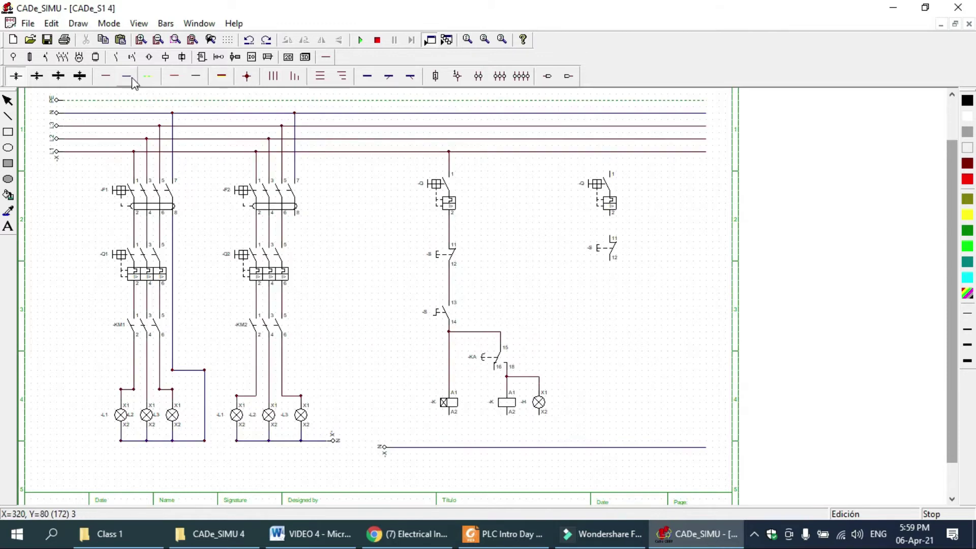
drag(448, 415, 462, 449)
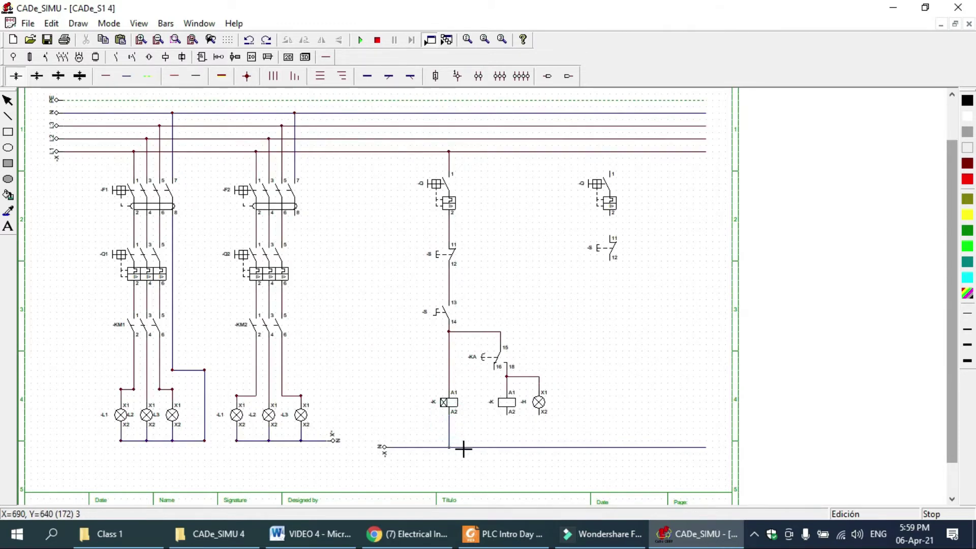
drag(507, 414, 517, 445)
drag(547, 414, 551, 447)
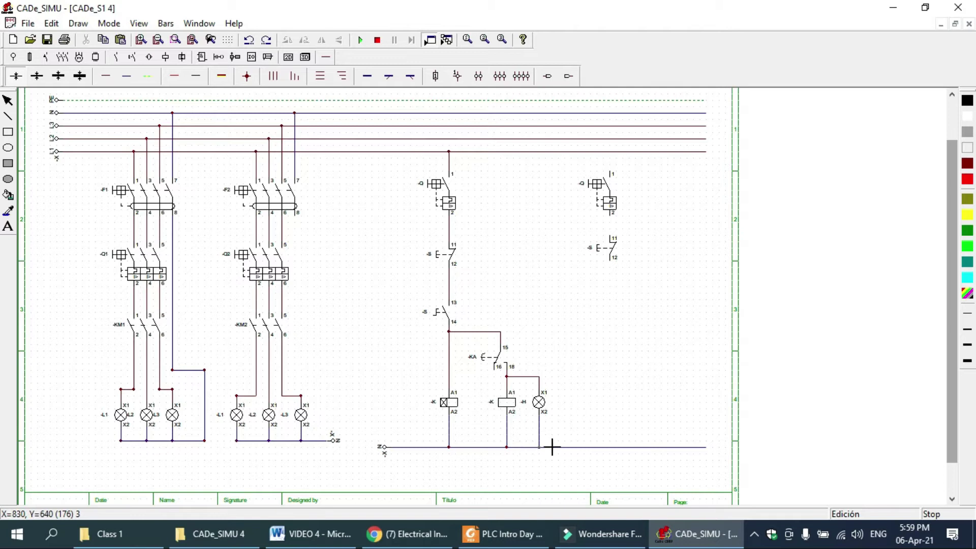
Step: Rename the breaker to -Q3
click(444, 191)
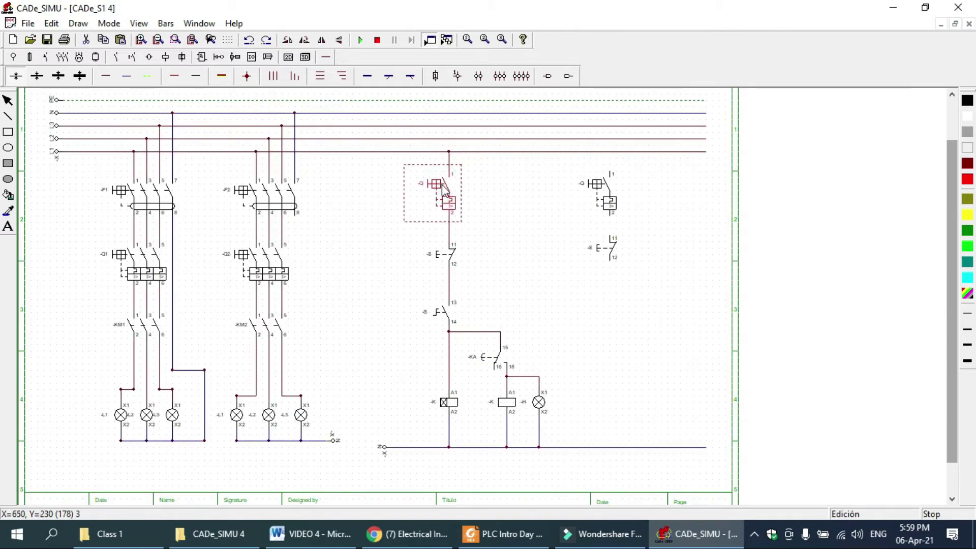
double_click(442, 194)
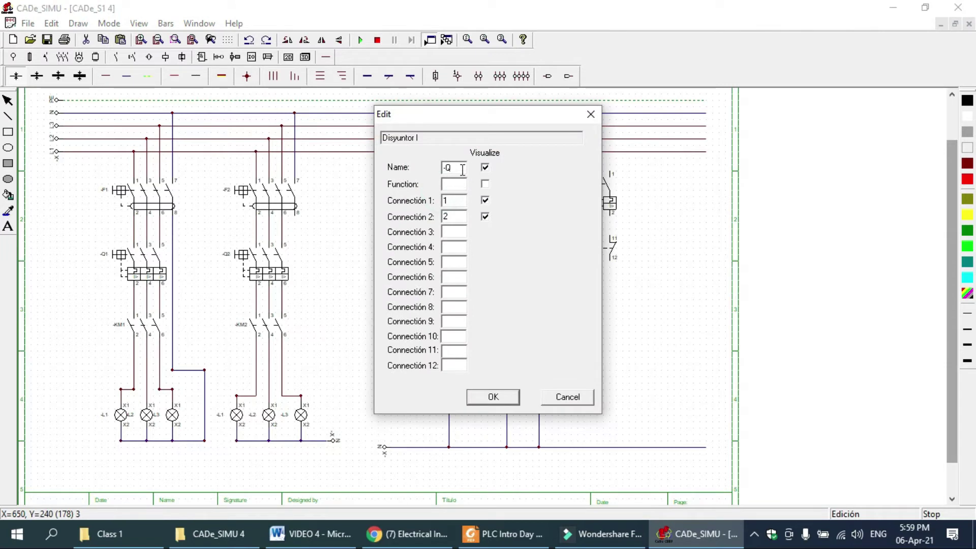
click(462, 168)
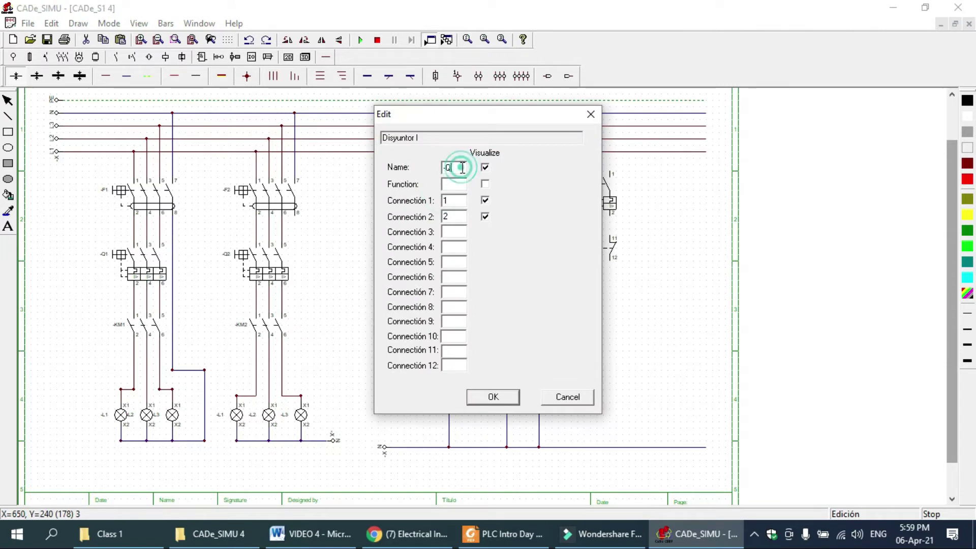
text(3)
click(487, 397)
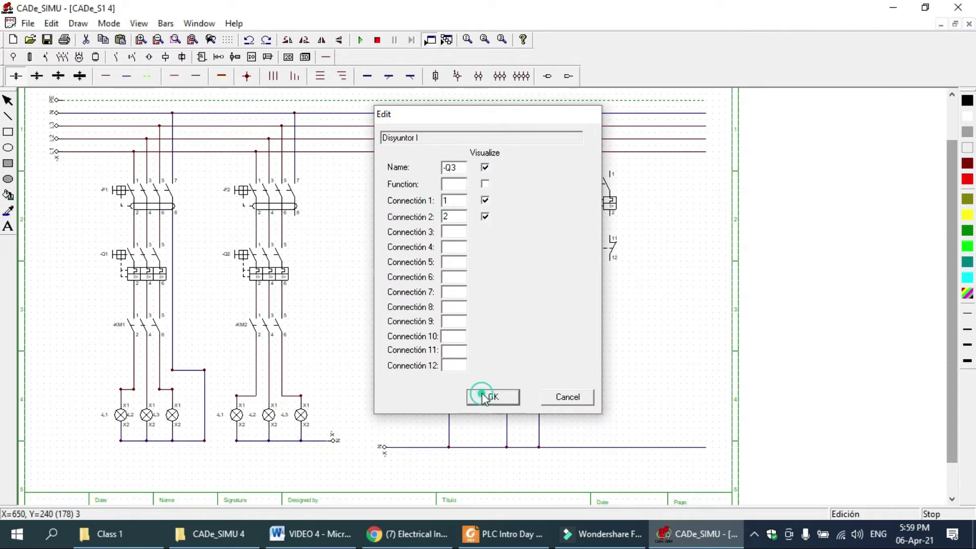
Step: Rename the NC stop contact to -S1 and show its function label
click(446, 252)
double_click(446, 253)
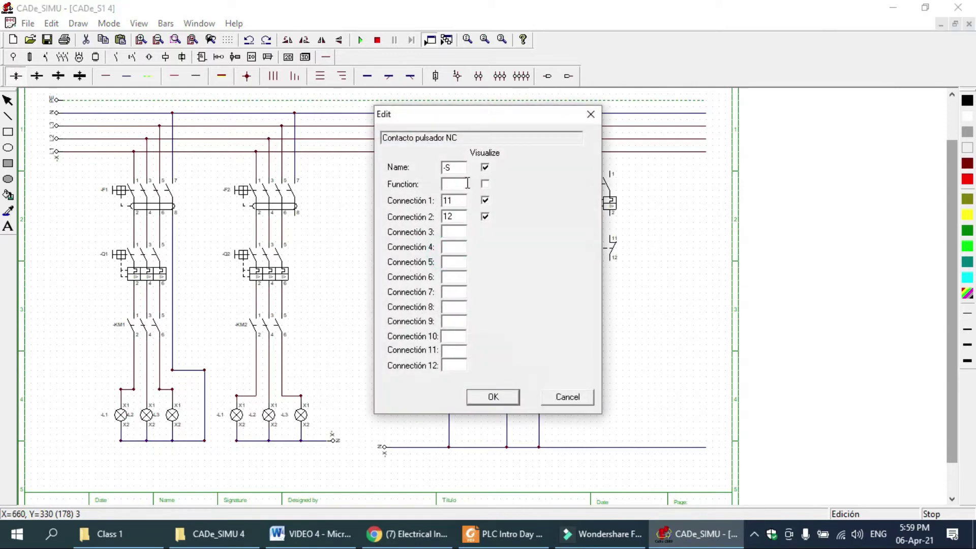
click(464, 171)
text(1)
click(459, 190)
click(486, 184)
click(491, 398)
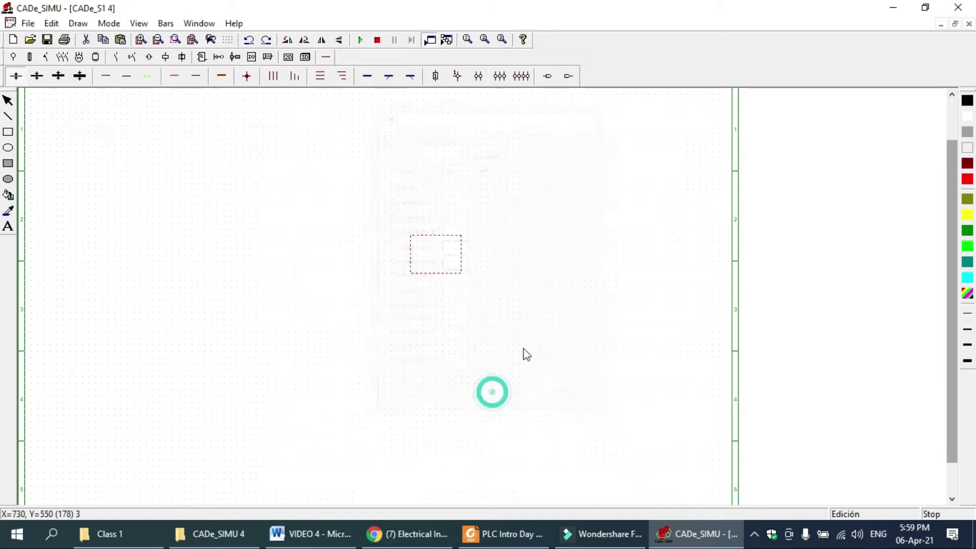
Step: Show the -S2 start button's START function label, then place an on-delay timer coil
click(557, 325)
double_click(441, 312)
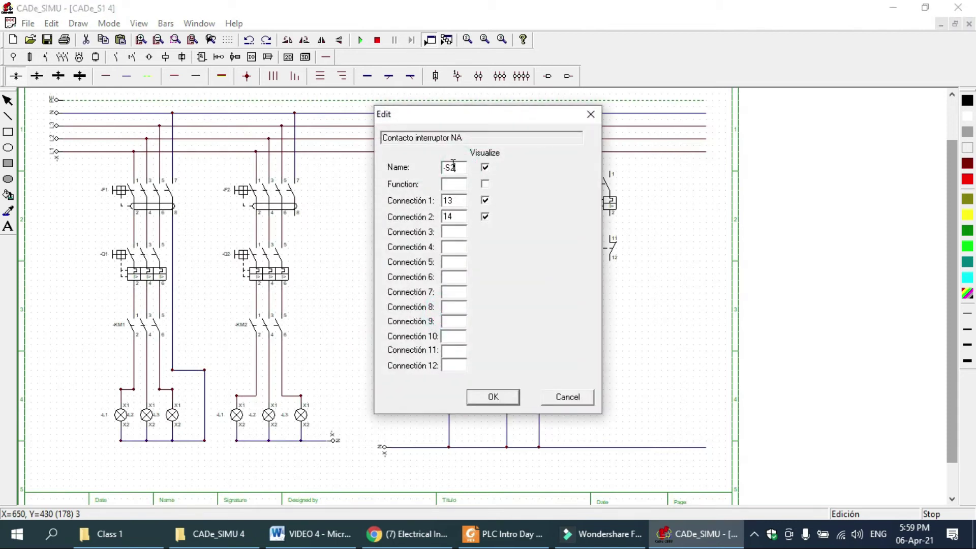
click(452, 185)
click(485, 185)
click(495, 397)
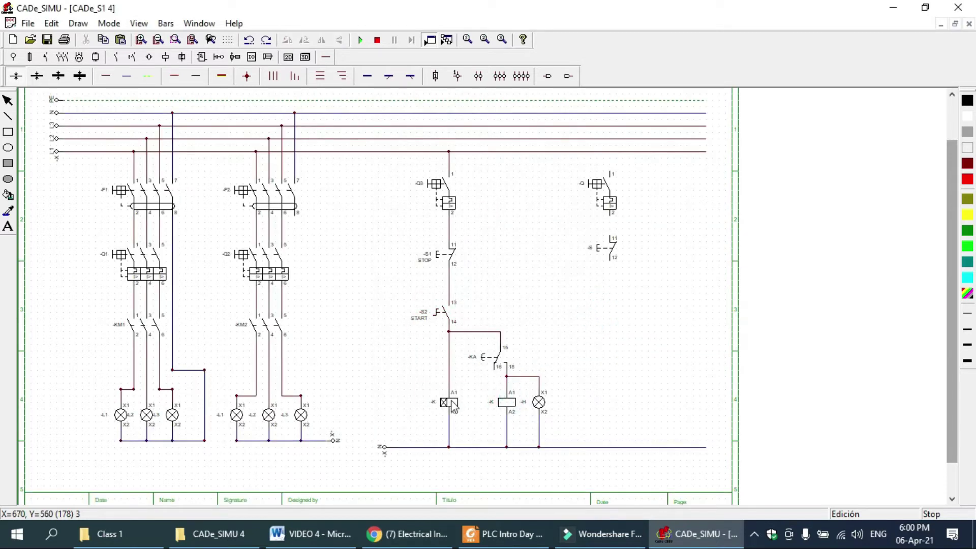
click(450, 402)
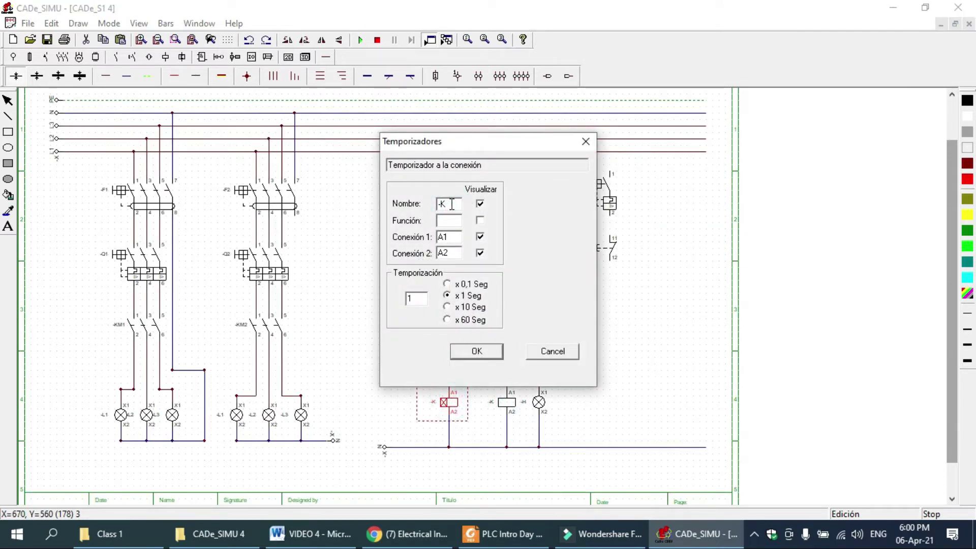
Step: Name the timer coil -KA1 and set its delay to 5
text(A1)
click(412, 300)
text(5)
click(475, 352)
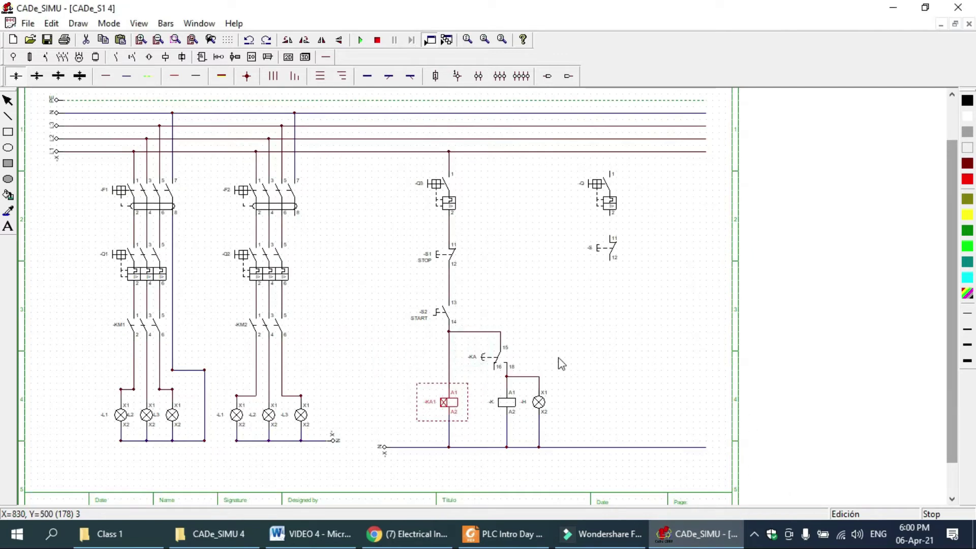
click(571, 351)
Step: Rename the timed contact to -KA1 and the second coil to -KM1
double_click(483, 357)
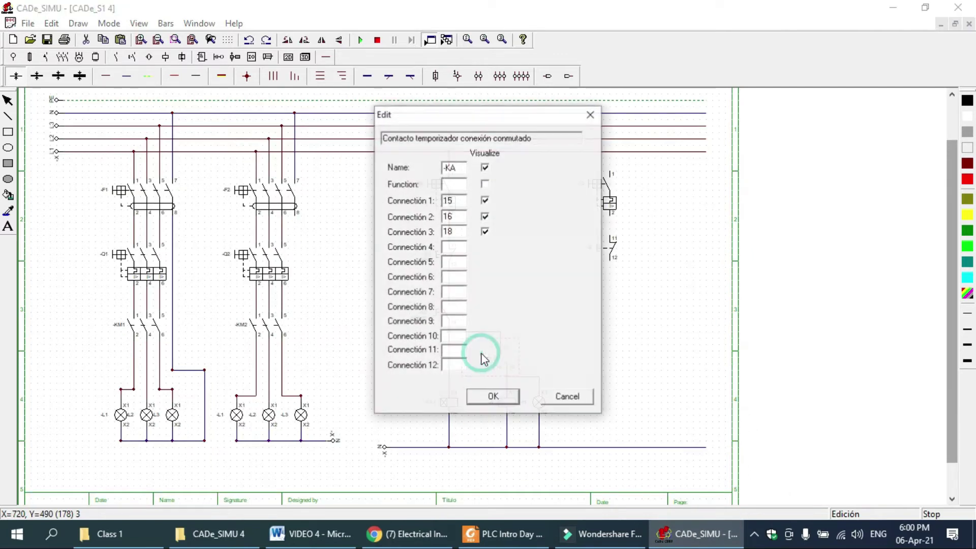
click(460, 173)
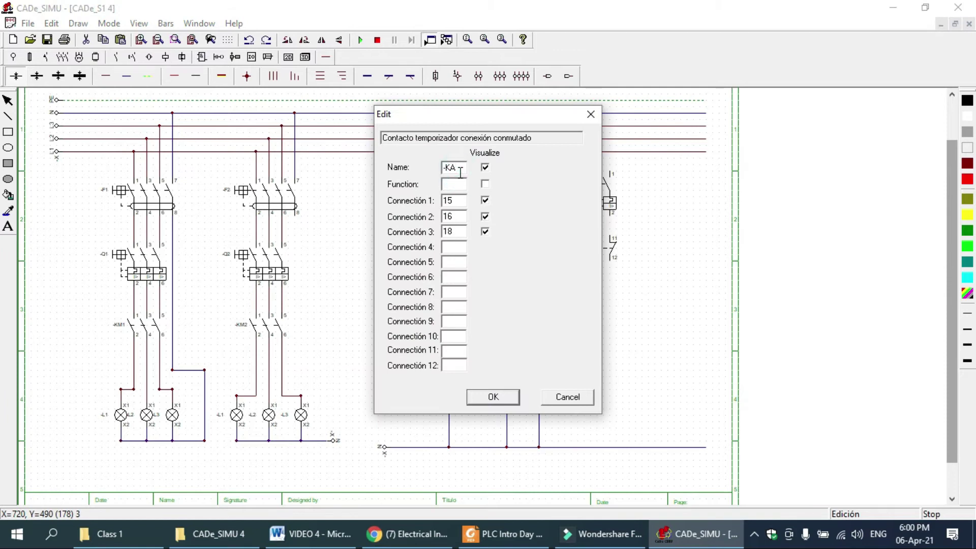
click(478, 401)
click(629, 328)
double_click(500, 401)
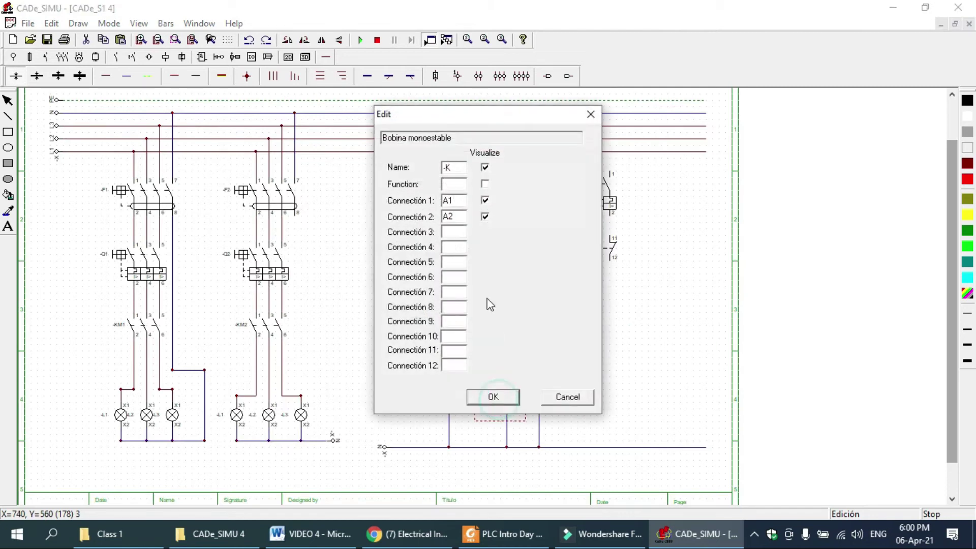
click(458, 168)
click(487, 399)
click(618, 379)
Step: Rename the pilot lamp to -H1
click(541, 404)
double_click(541, 404)
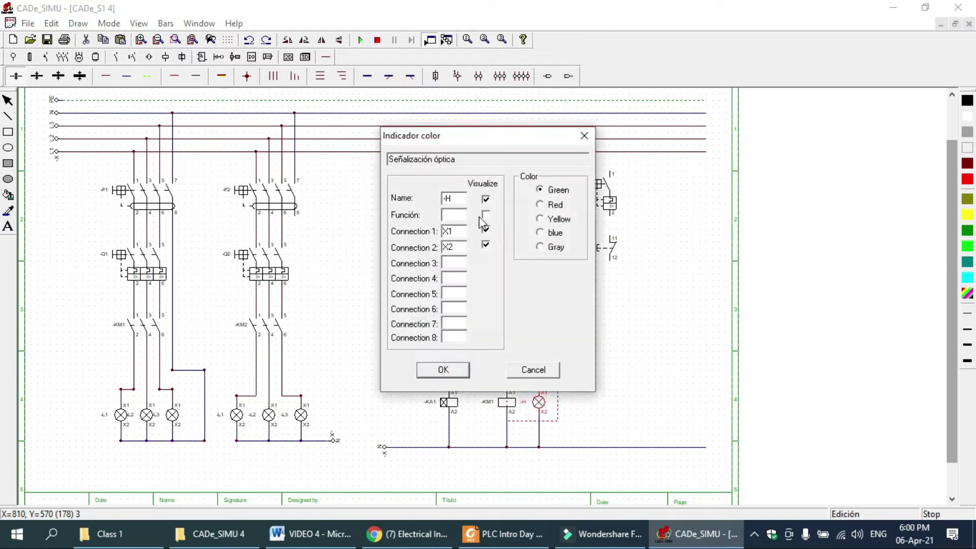
click(450, 195)
text(1)
click(450, 370)
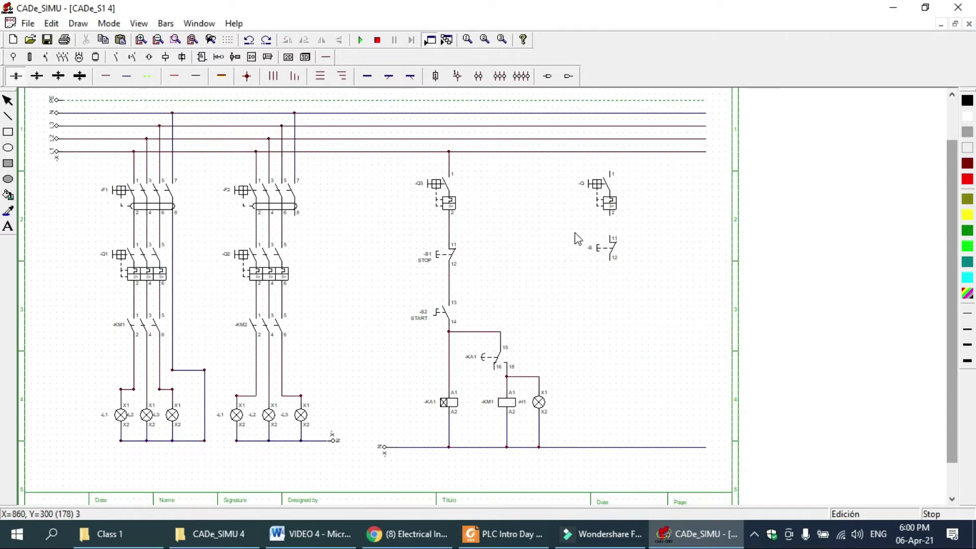
click(362, 40)
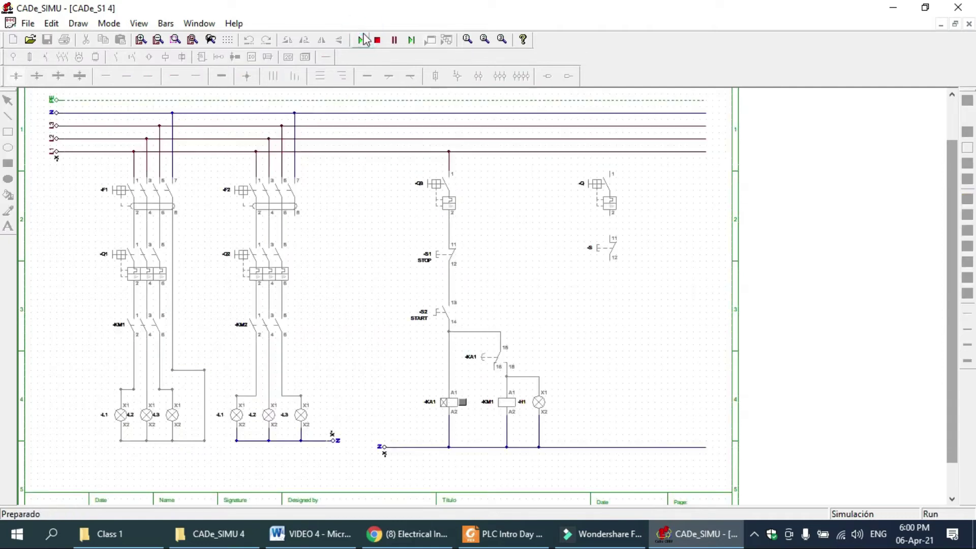
click(153, 215)
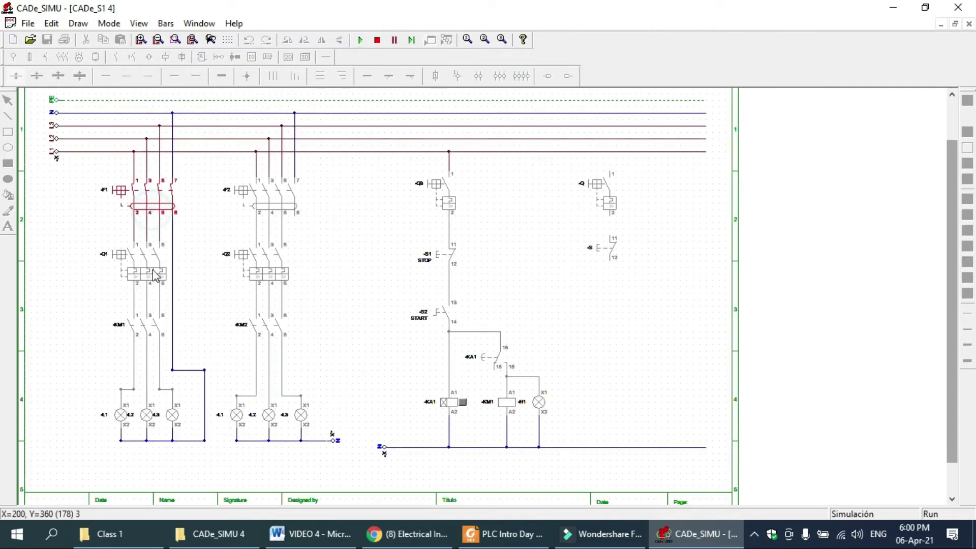
click(155, 274)
click(447, 203)
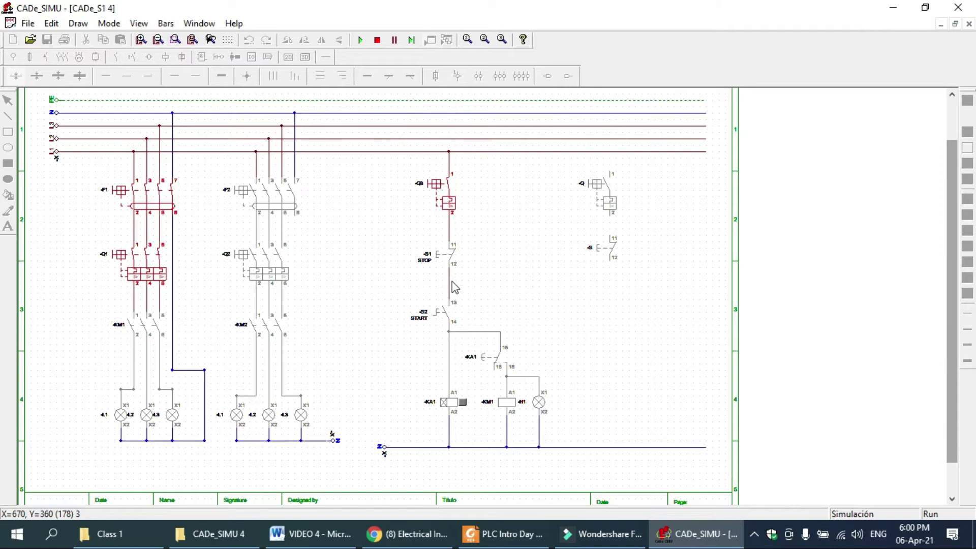
click(447, 303)
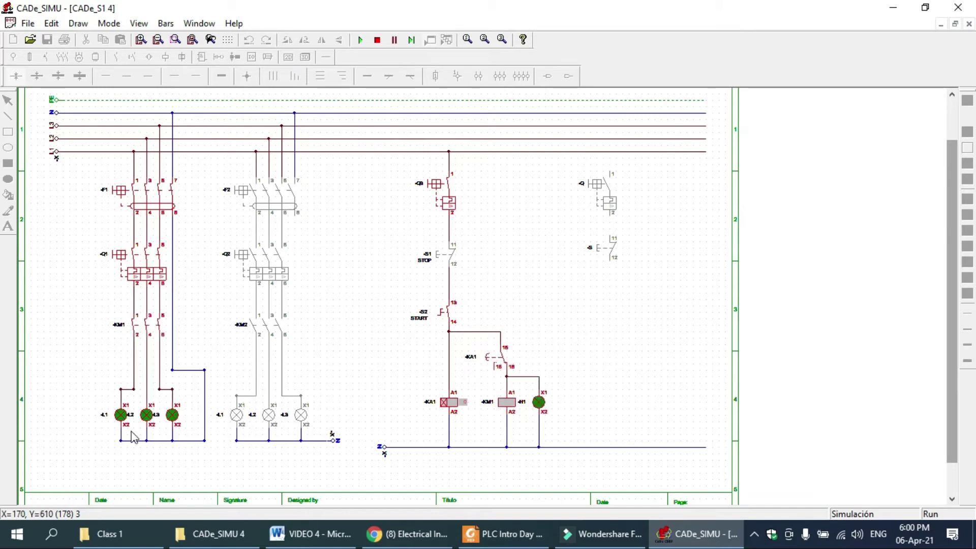
click(377, 40)
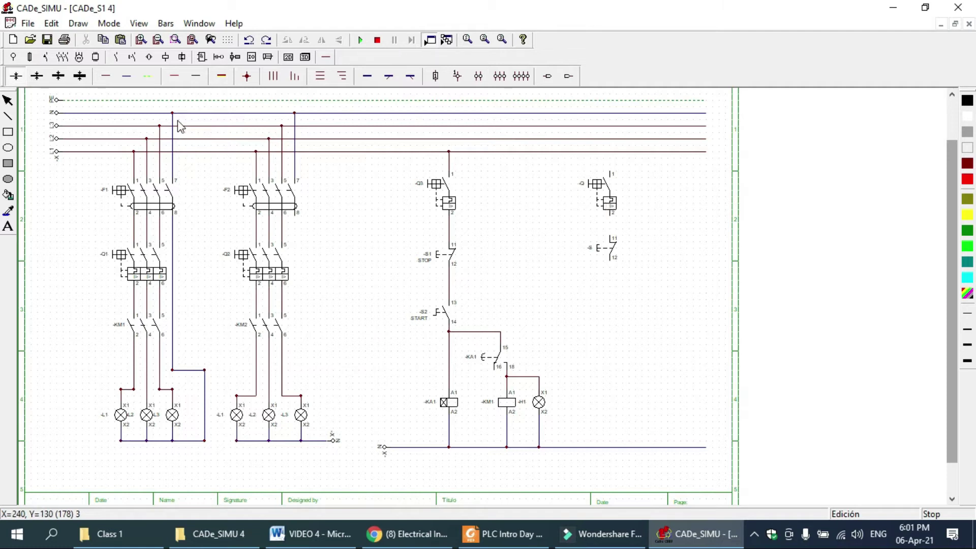
Step: Place a normally-open push-button below the existing -S push-button
click(131, 56)
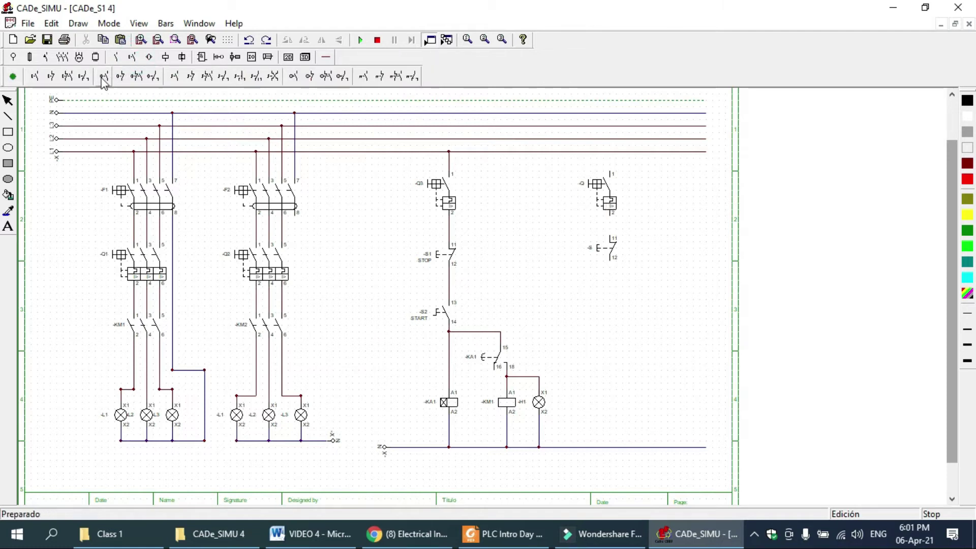
click(34, 76)
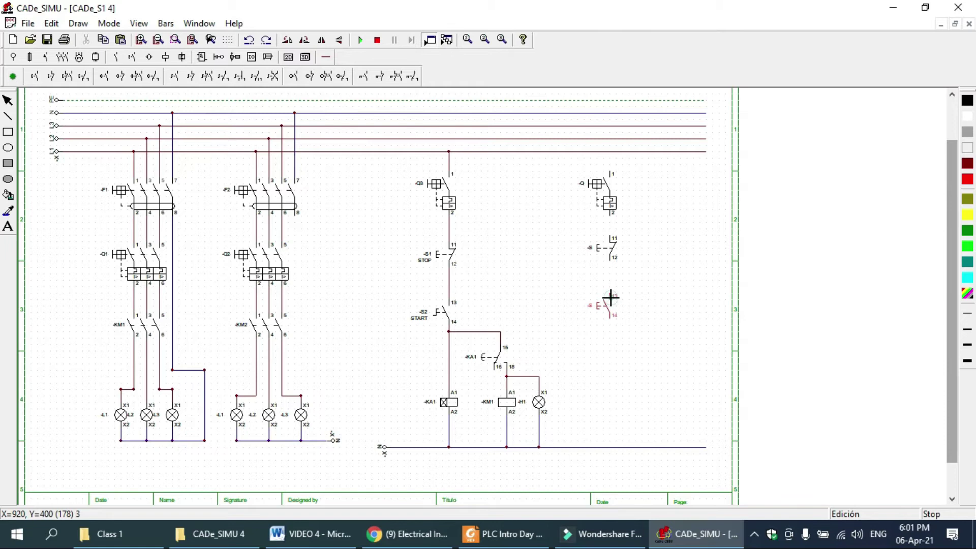
click(610, 297)
right_click(674, 286)
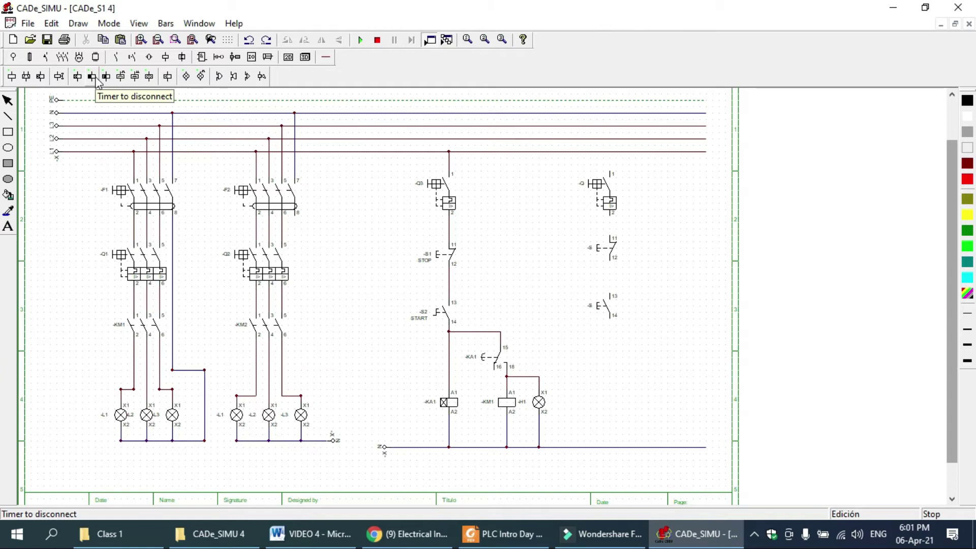
Step: Place an off-delay timer coil at the lower right of the second control circuit
click(98, 79)
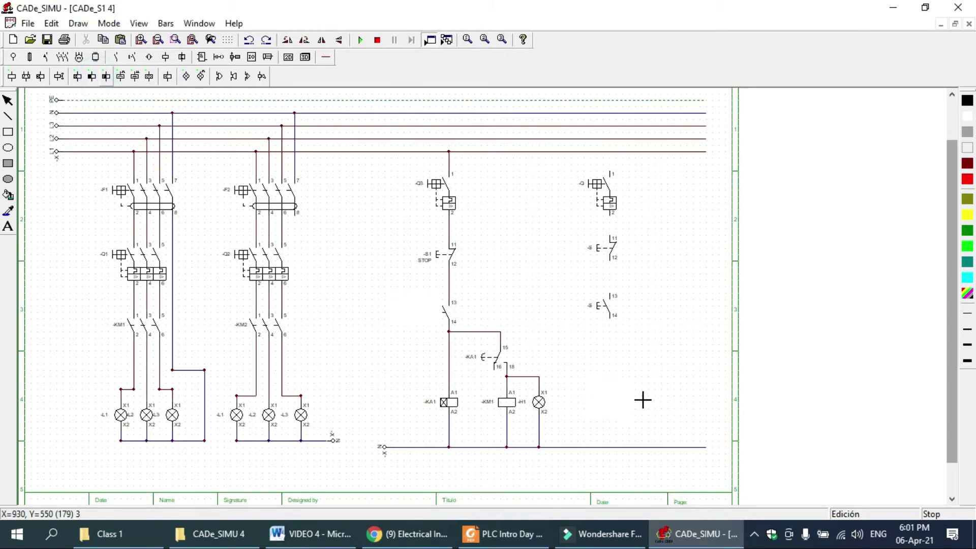
click(605, 384)
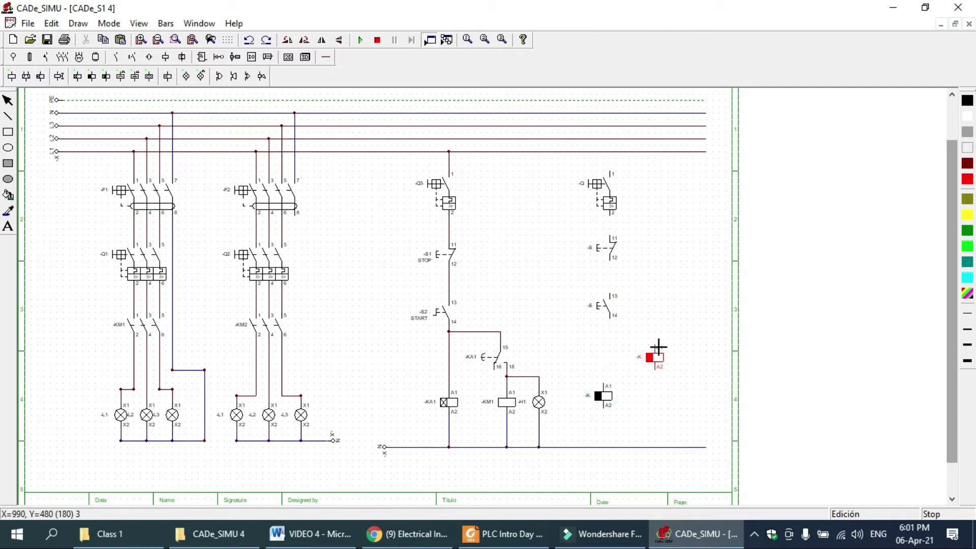
right_click(656, 341)
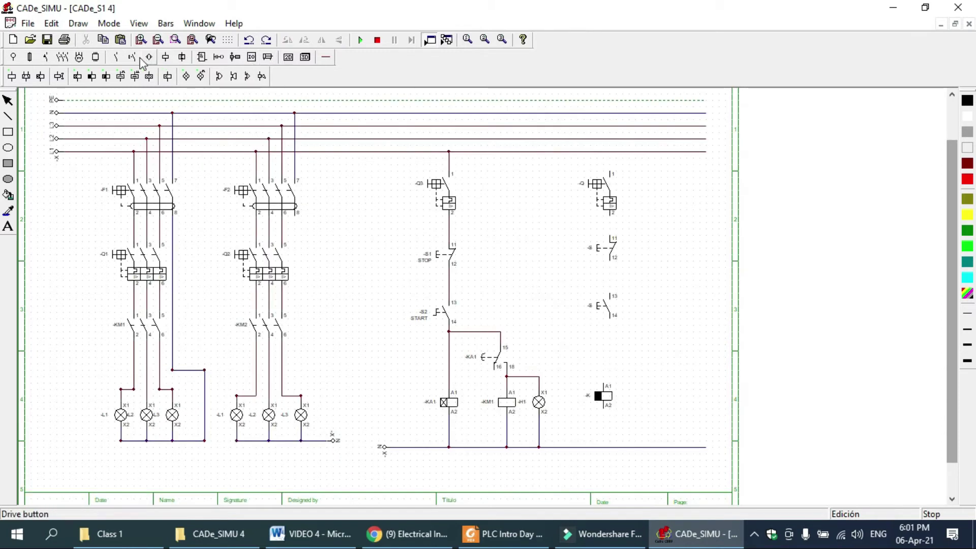
click(118, 58)
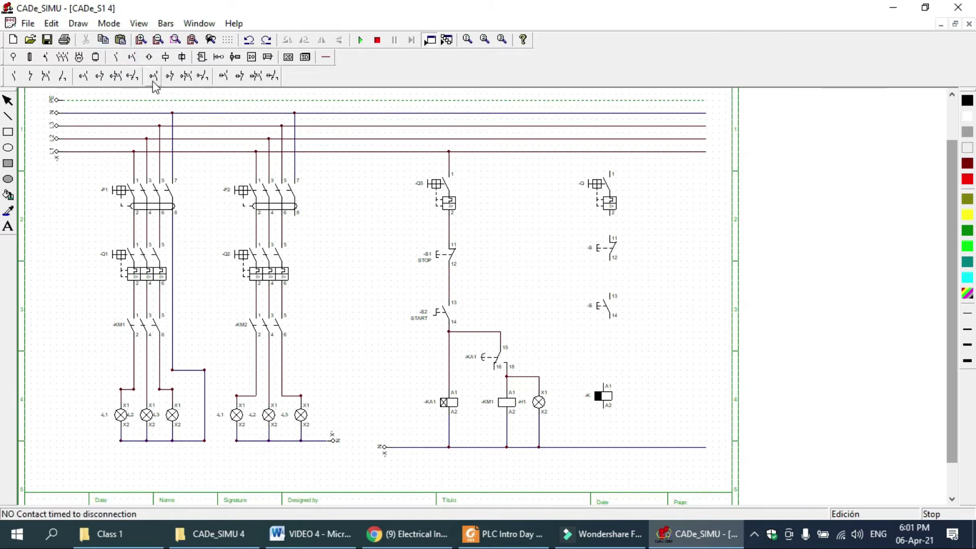
click(206, 80)
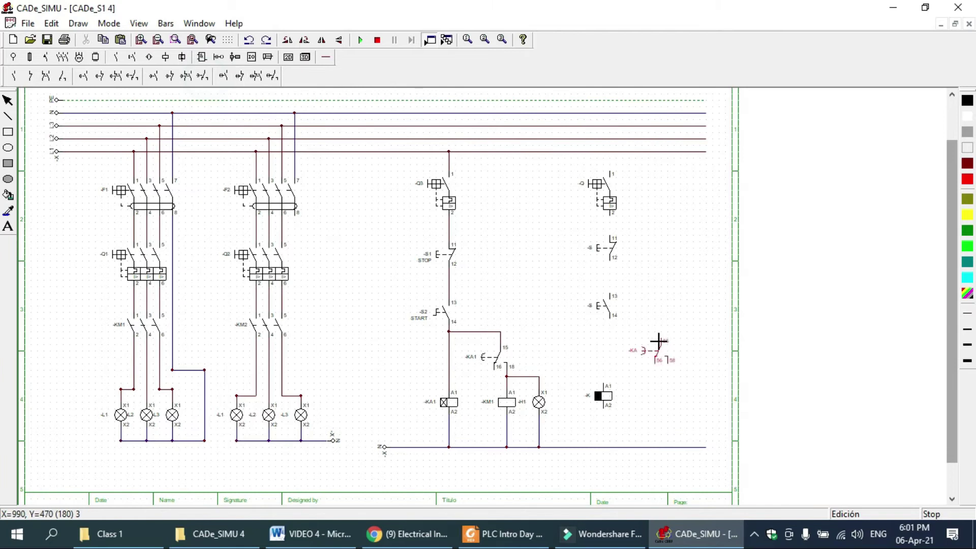
Step: Place the off-delay changeover contact KA above the timer coil, terminals renumbered 15, 16, 18
click(654, 341)
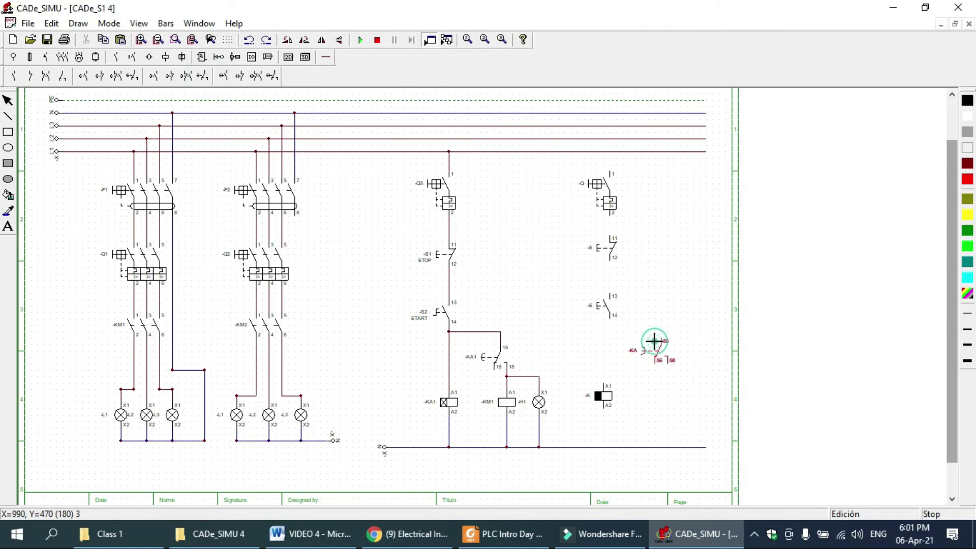
double_click(664, 353)
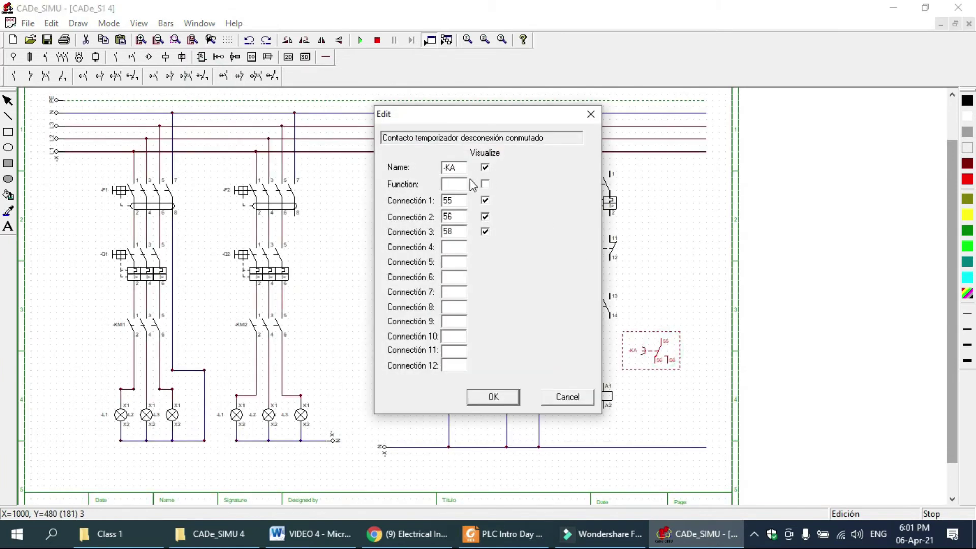
click(451, 202)
click(448, 218)
key(BackSpace)
text(1)
click(447, 231)
click(492, 396)
click(683, 243)
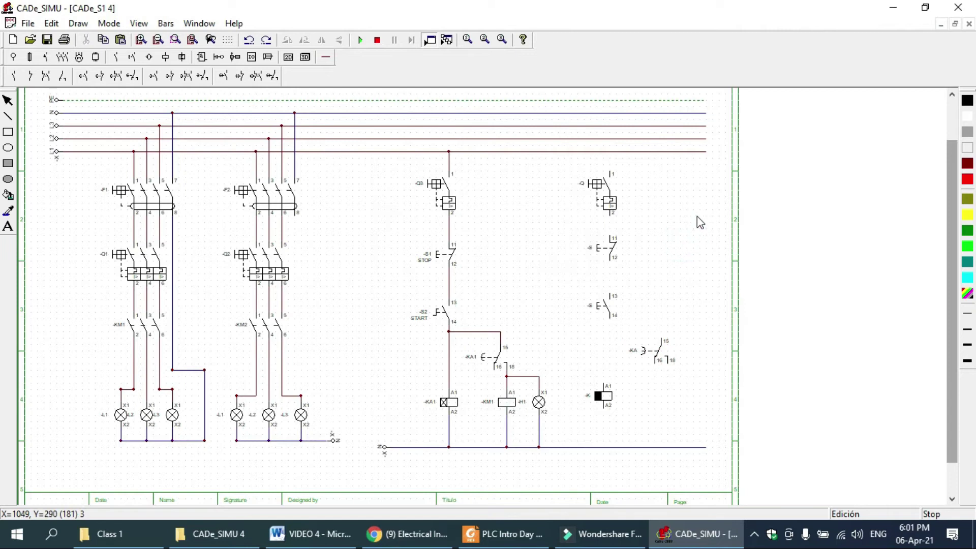
Step: Place coil -K in line with the timer coil and pilot lamp -H to its right
click(181, 57)
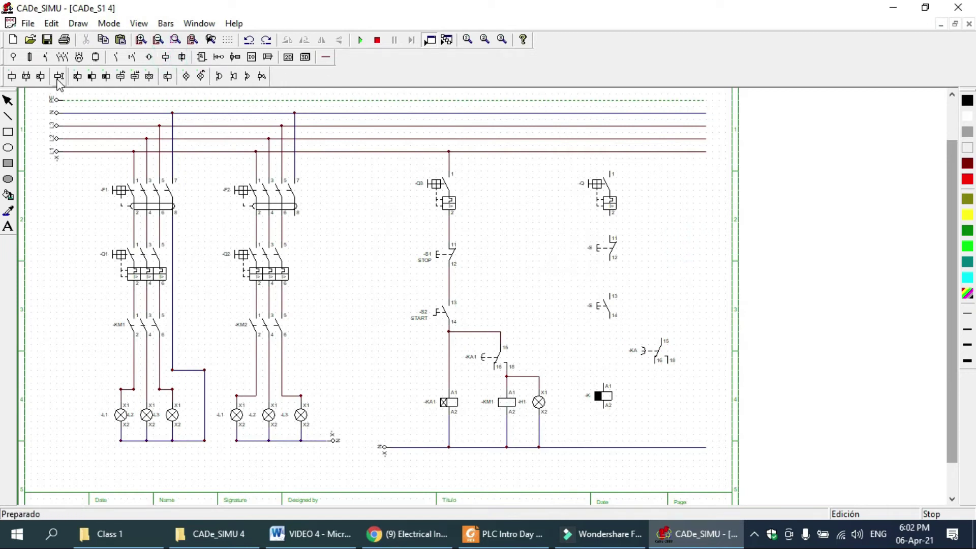
click(15, 76)
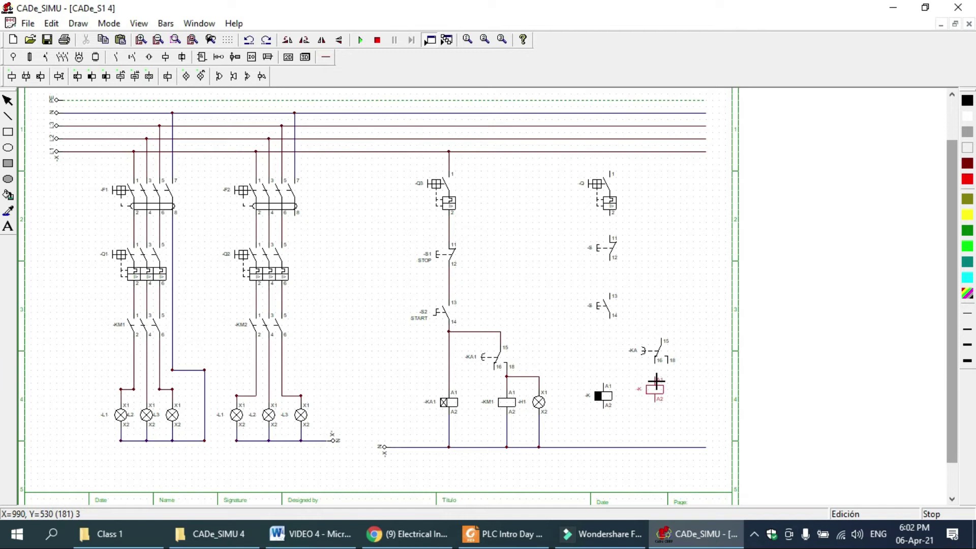
click(656, 382)
drag(656, 391, 656, 397)
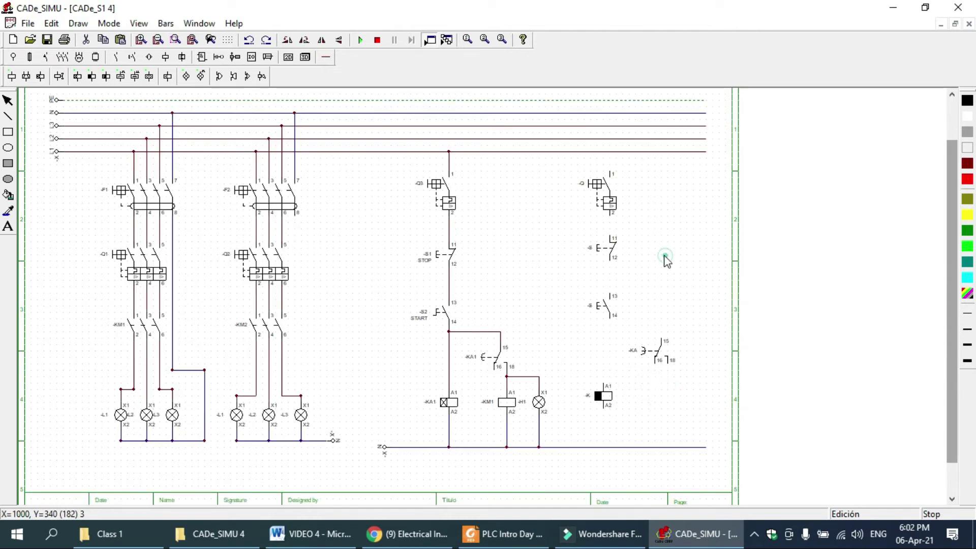
click(186, 77)
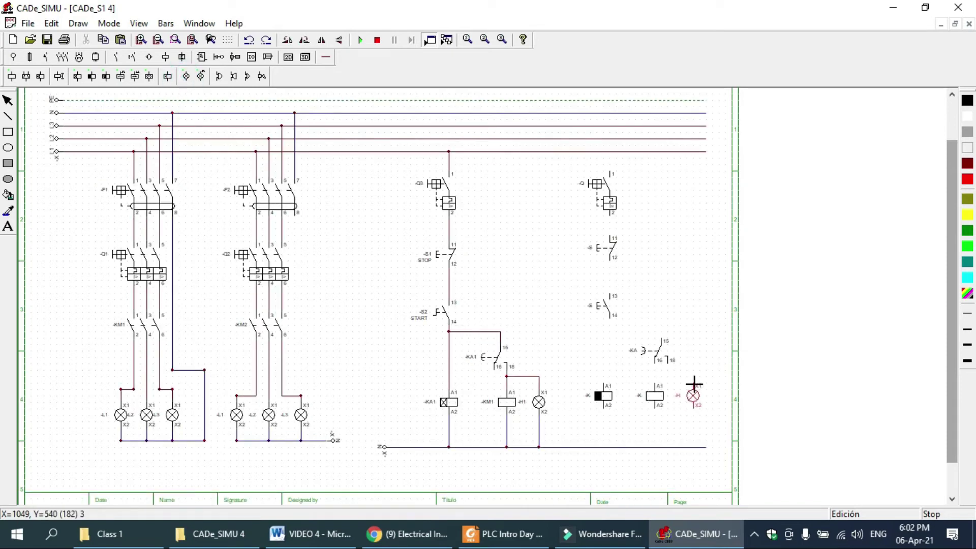
click(694, 384)
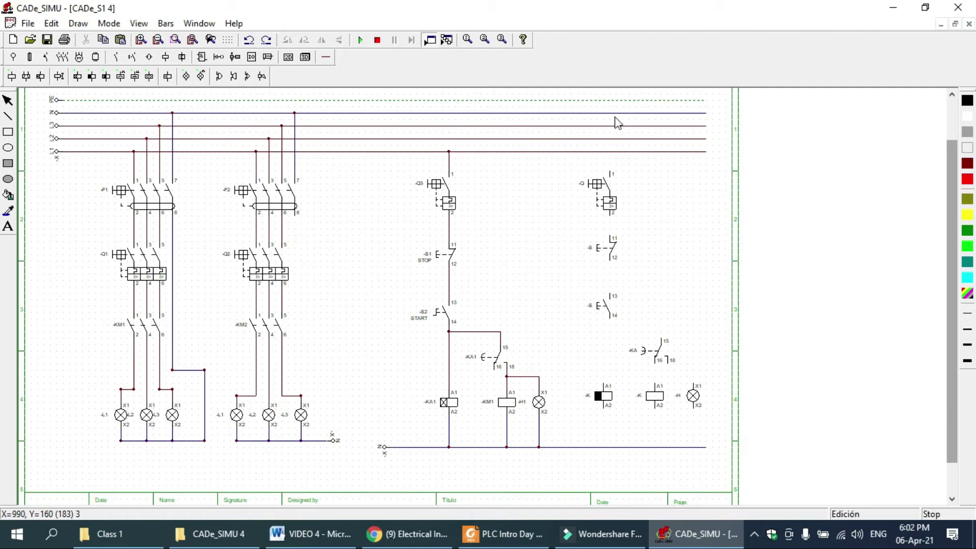
Step: Wire the top supply line down through -Q and -S, and the coil junction to KA terminal 15
click(324, 58)
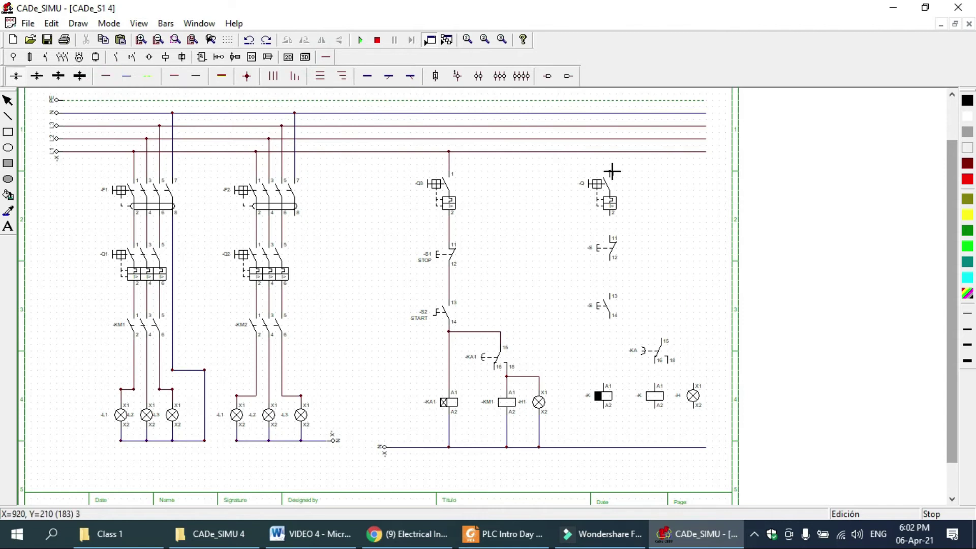
mouse_move(612, 171)
mouse_down()
mouse_move(626, 215)
mouse_move(612, 219)
mouse_move(609, 385)
mouse_move(630, 410)
mouse_move(610, 389)
mouse_up()
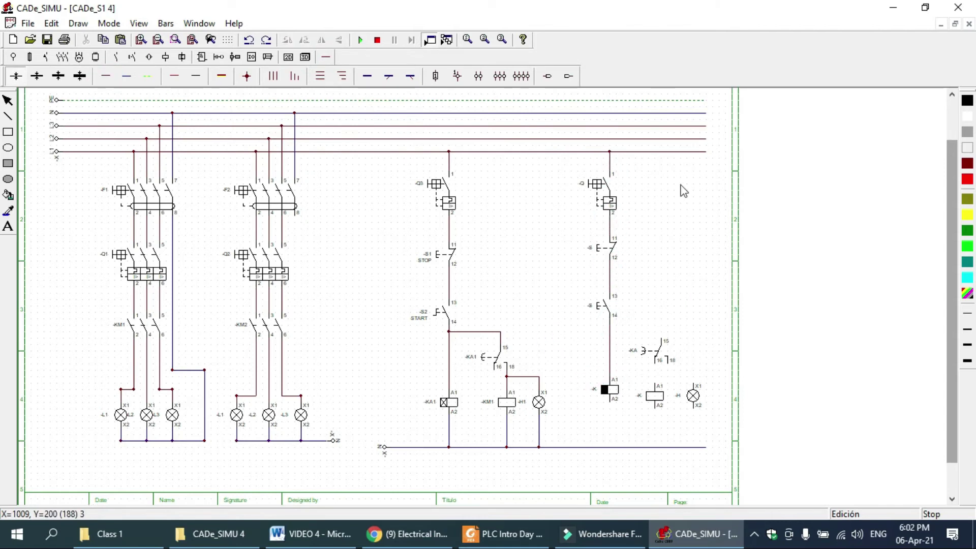
click(108, 76)
mouse_move(610, 280)
mouse_down()
mouse_move(662, 283)
mouse_move(659, 376)
mouse_move(693, 387)
mouse_up()
Step: Connect the -K coil, the second coil and the lamp down to the bottom supply line
click(104, 76)
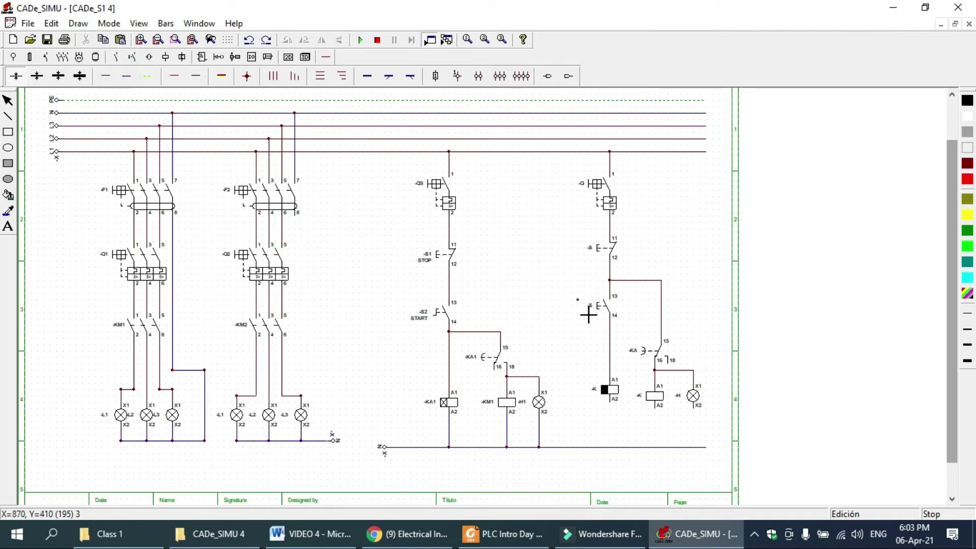
drag(610, 400, 609, 447)
drag(654, 405, 655, 447)
drag(692, 405, 693, 447)
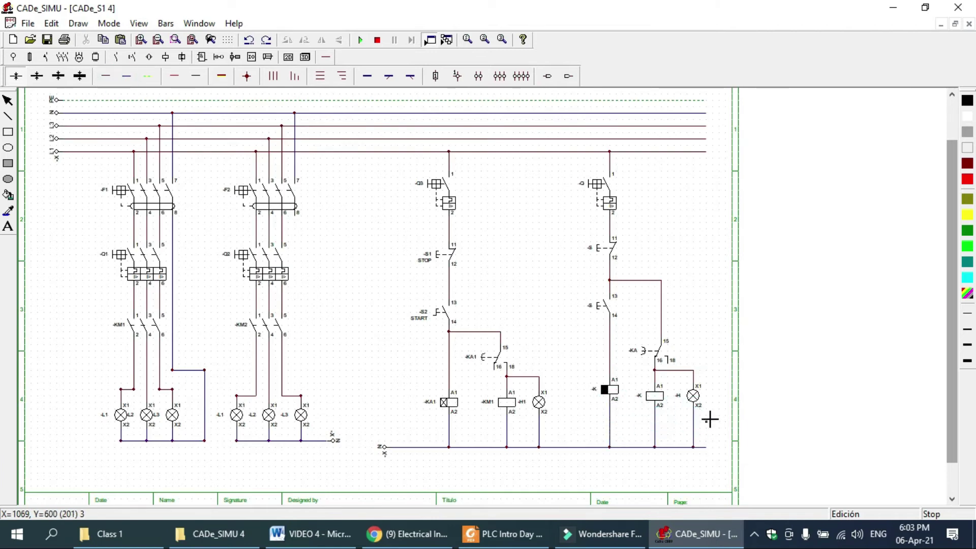
double_click(597, 194)
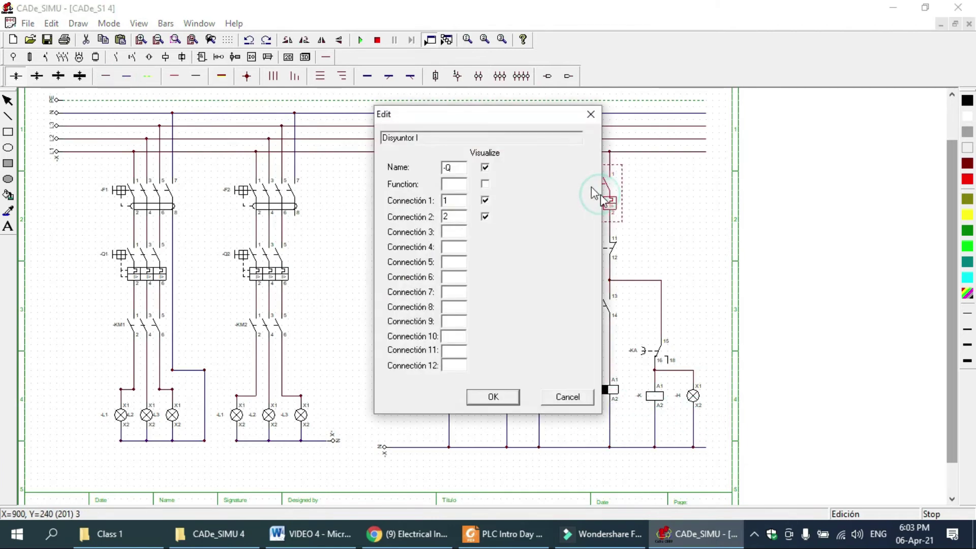
Step: Rename the second circuit's breaker to -Q4
click(461, 163)
text(4)
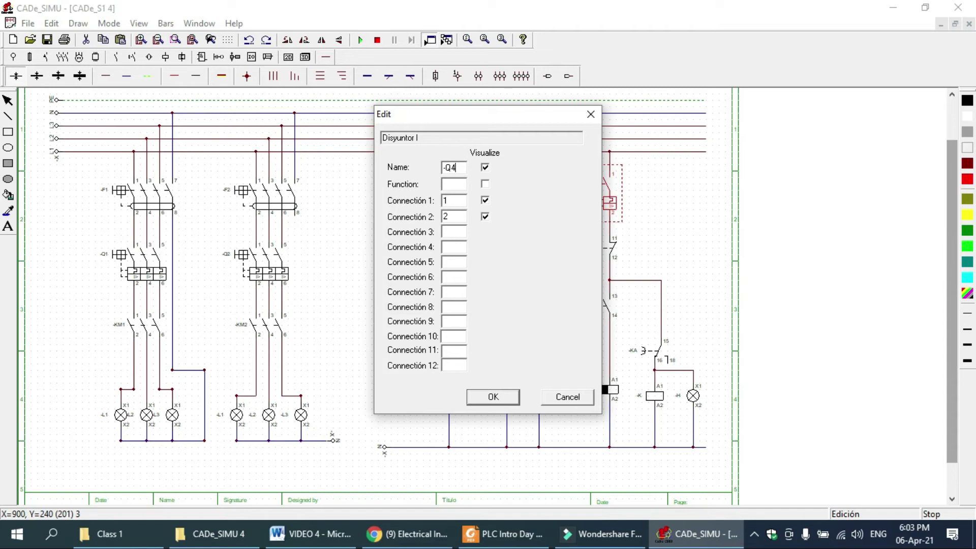
click(507, 398)
Step: Label the stop push-button -S3 with a visible STOP function
click(669, 230)
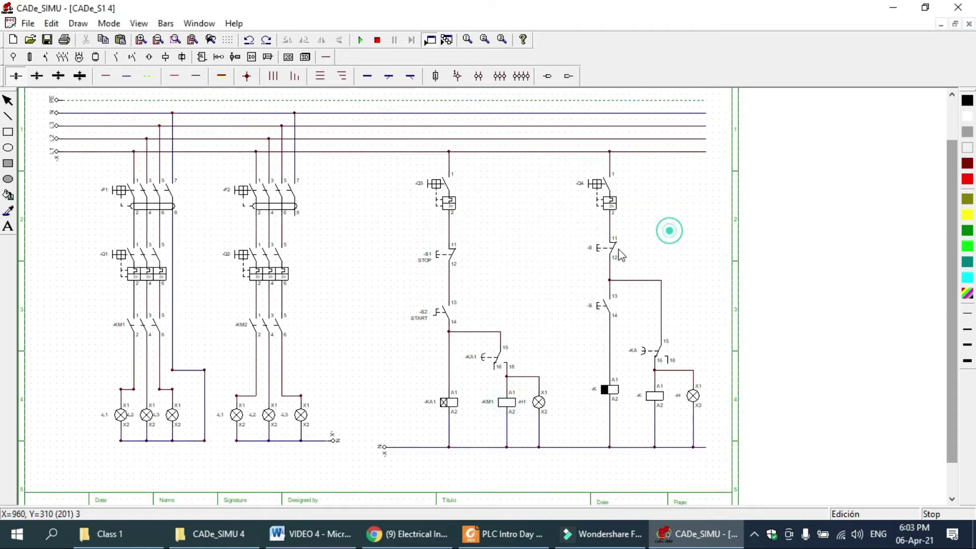
double_click(603, 249)
click(458, 168)
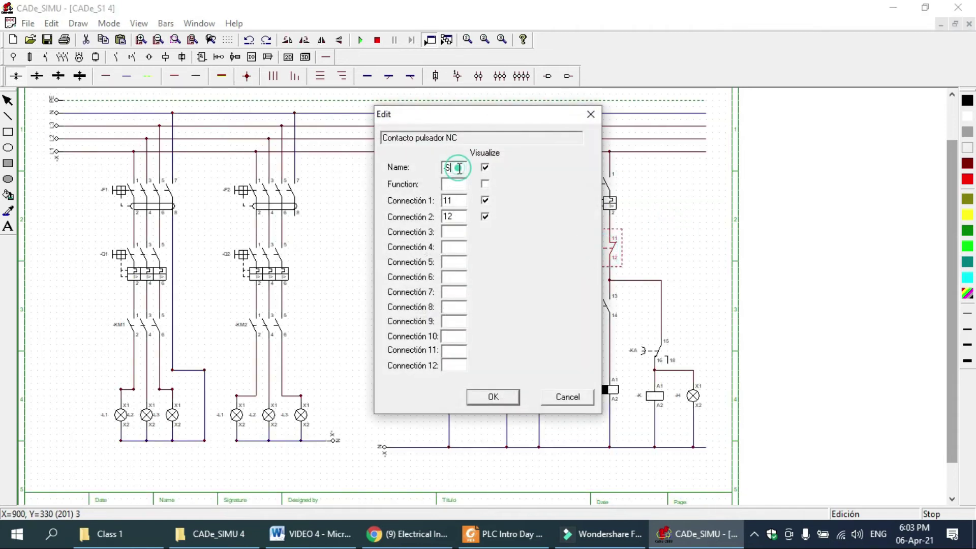
text(3)
click(452, 186)
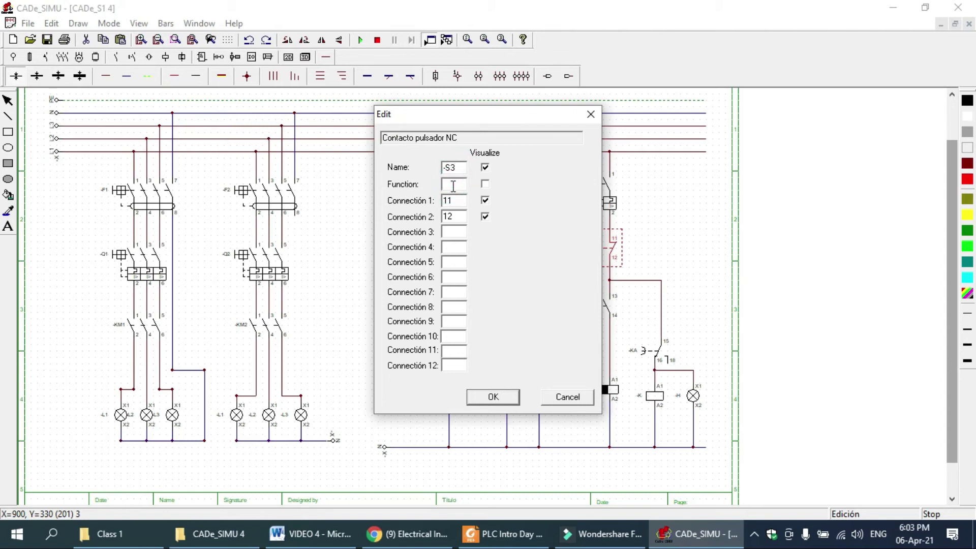
text(STOP)
click(485, 184)
click(493, 396)
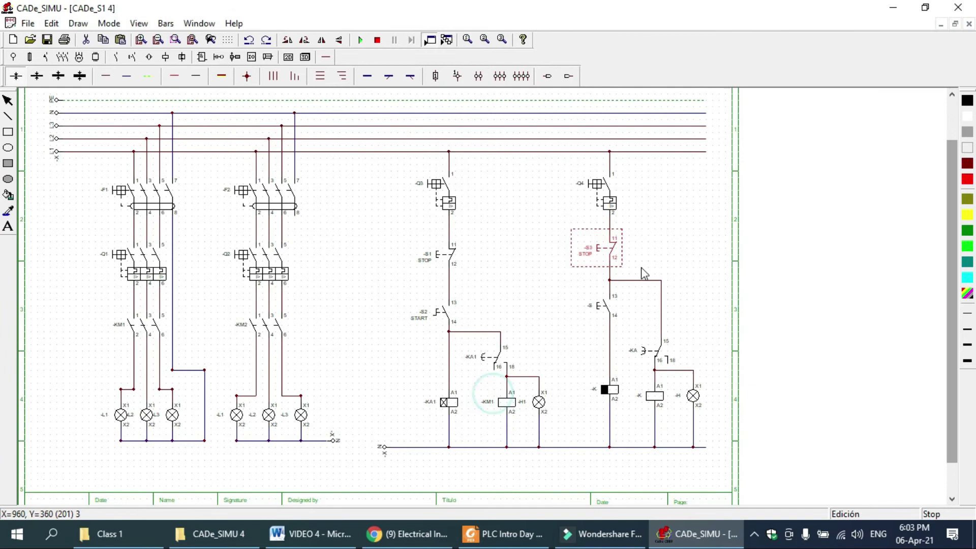
Step: Label the start push-button -S4 with a visible START function and name the timer coil -KA2
click(649, 254)
double_click(607, 305)
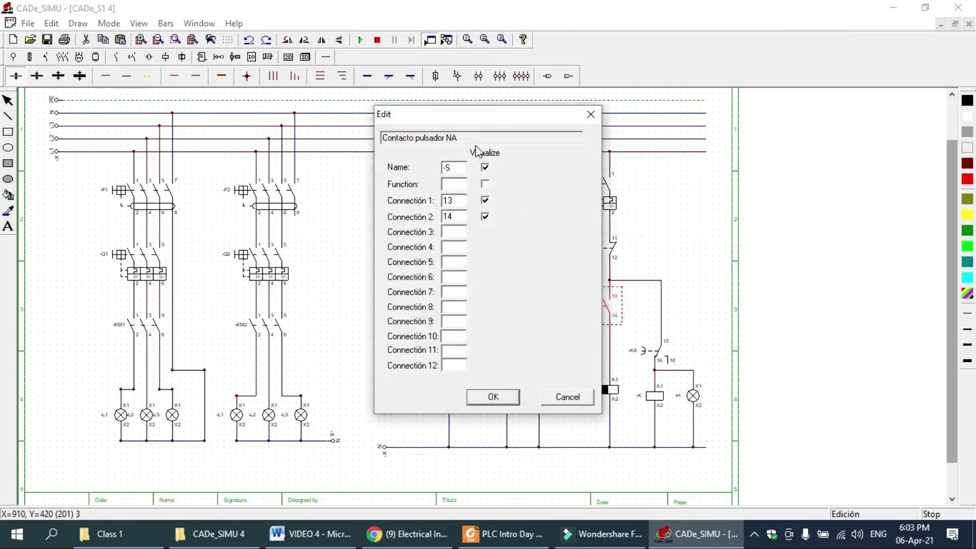
click(462, 189)
text(START)
click(484, 184)
click(495, 397)
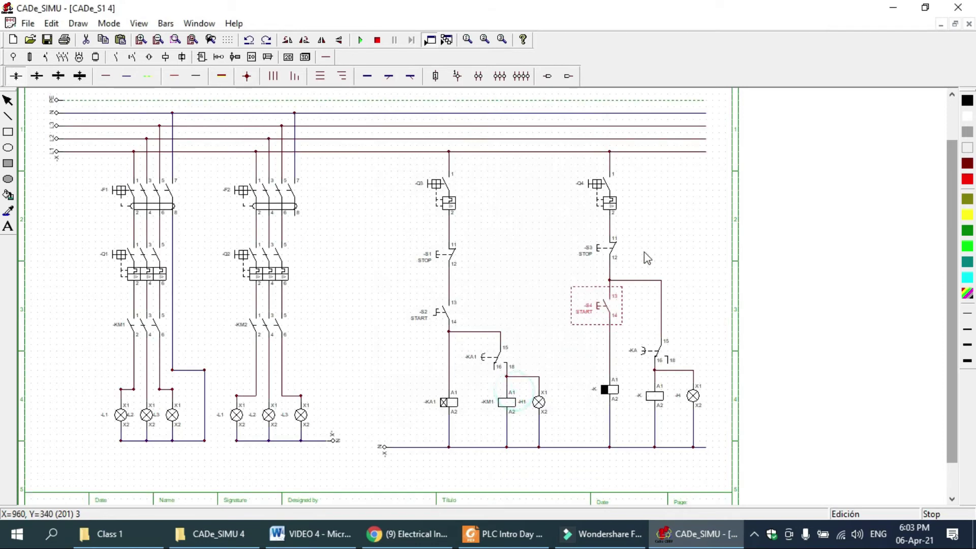
double_click(609, 389)
click(458, 202)
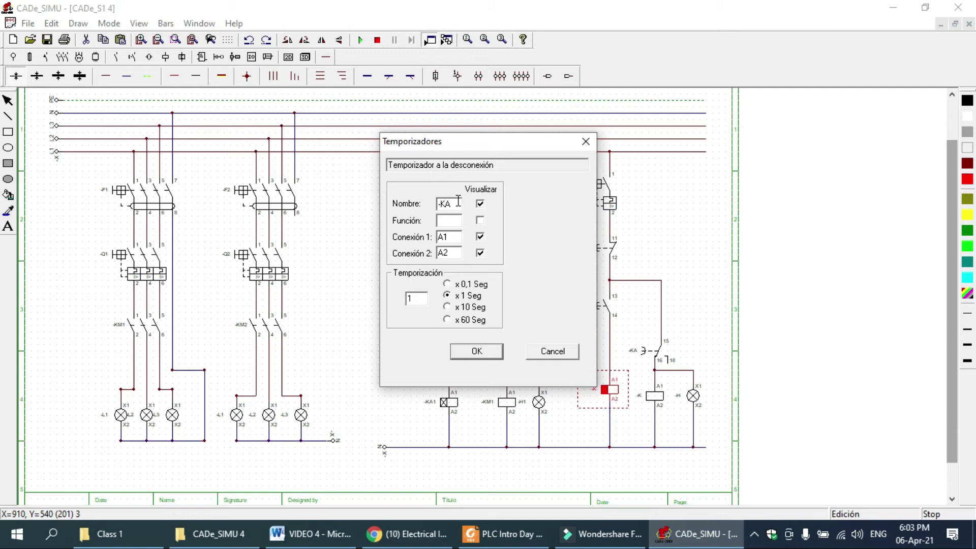
Step: Change the delay value of the -KA2 off-delay timer
click(416, 300)
key(BackSpace)
click(479, 351)
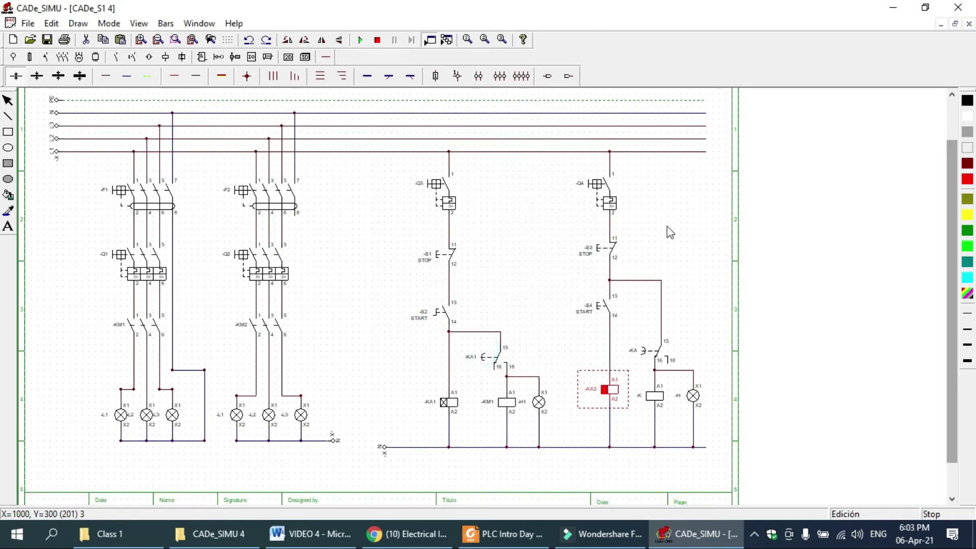
click(668, 229)
Step: Rename the timed changeover contact to -KA2
click(643, 354)
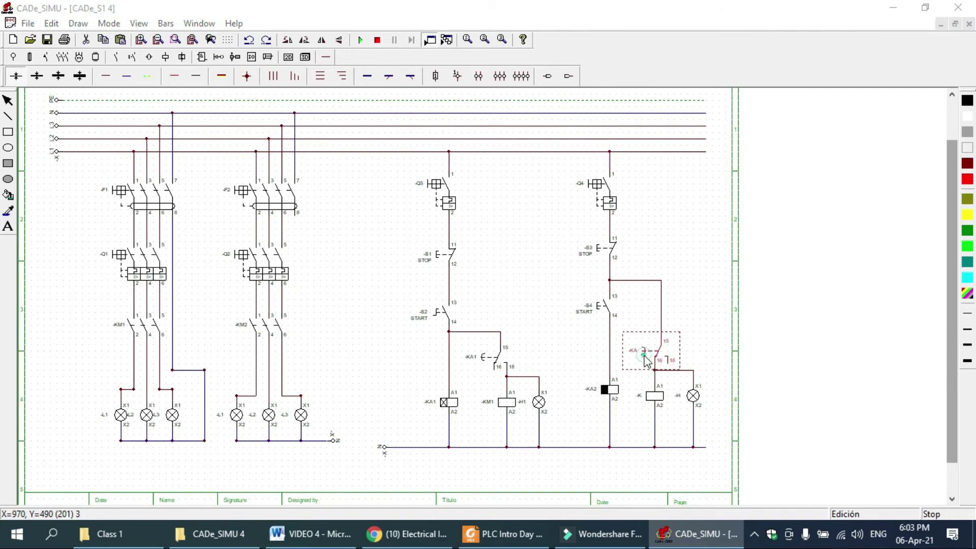
double_click(644, 356)
click(460, 168)
text(2)
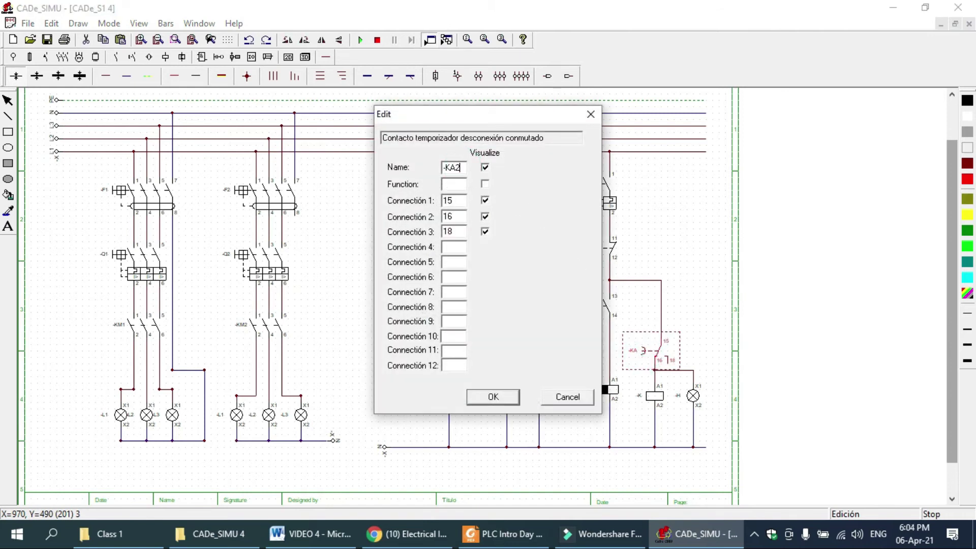
click(493, 396)
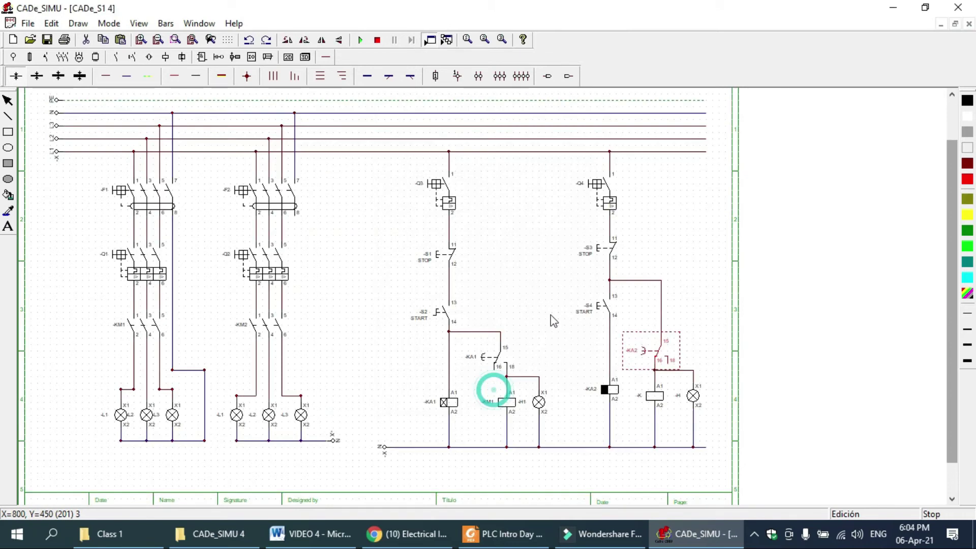
Step: Rename the second coil to -KM2 and the signal lamp to -H2
click(688, 219)
click(655, 396)
double_click(655, 395)
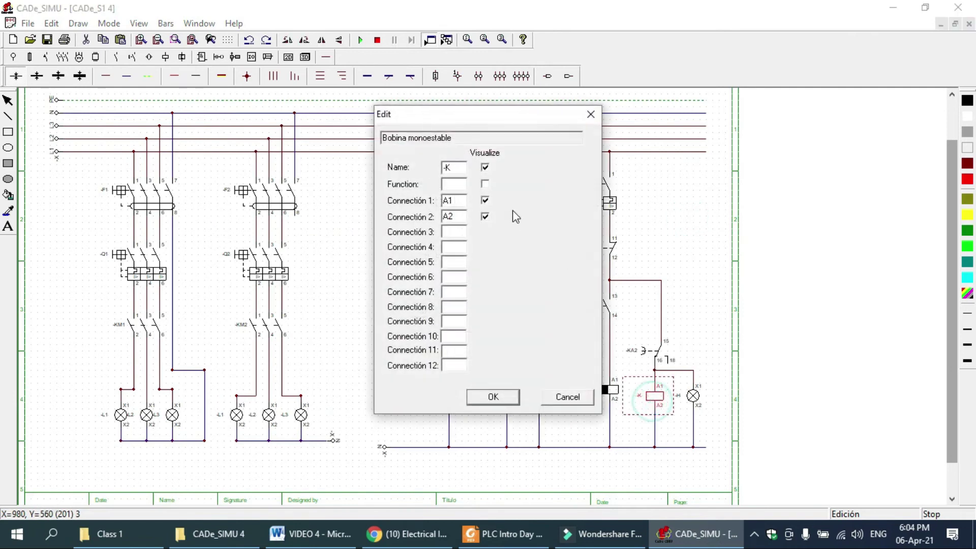
click(457, 167)
text(M2)
click(492, 396)
click(693, 396)
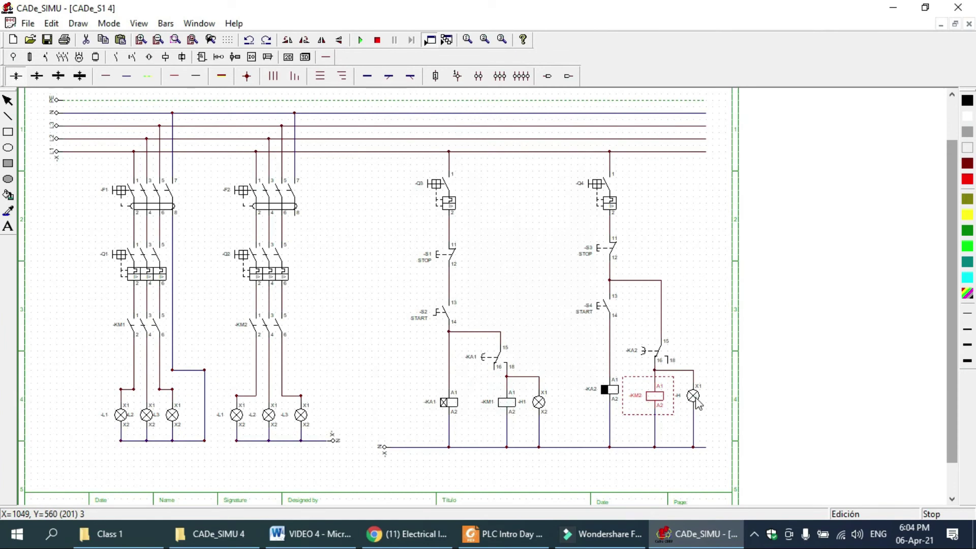
double_click(693, 396)
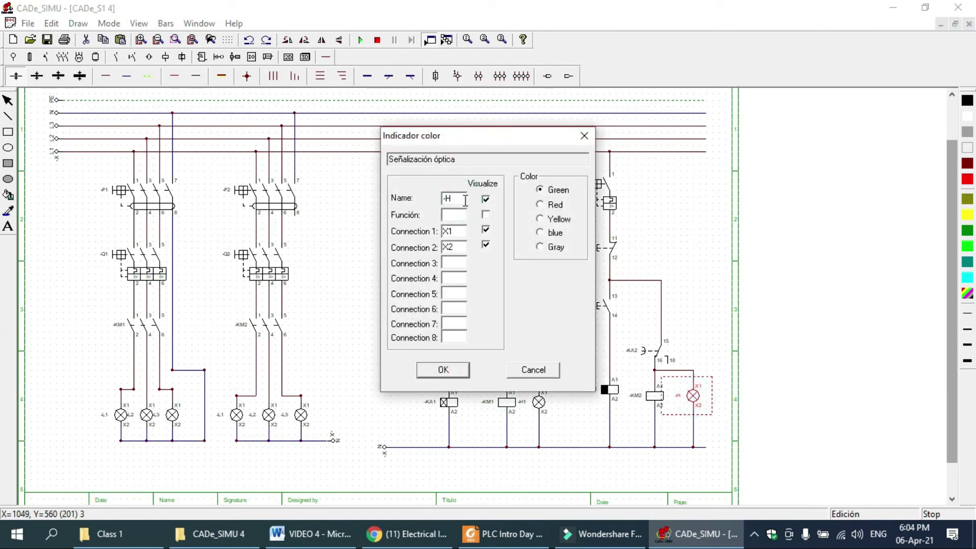
click(449, 371)
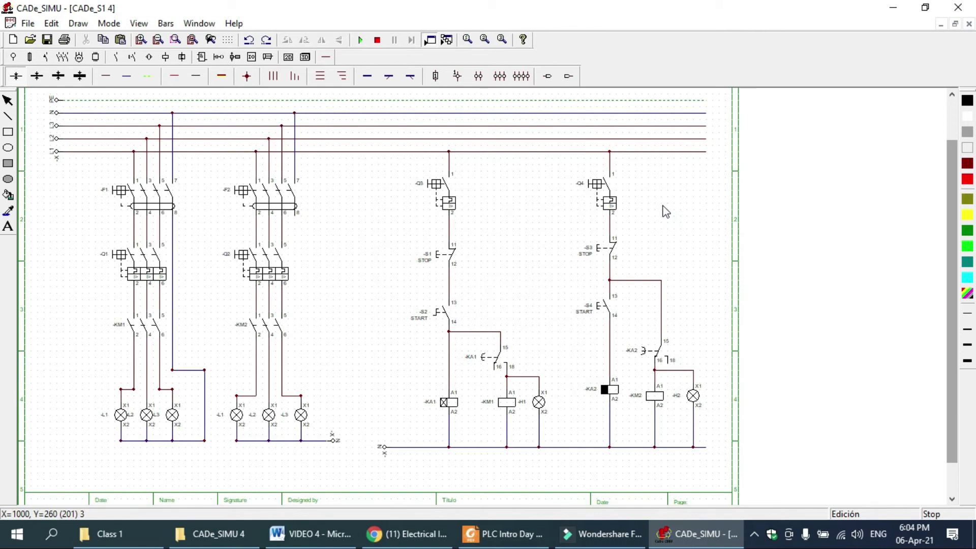
Step: Start the simulation, close breakers F2, Q2 and Q4, and press S4 START
click(361, 42)
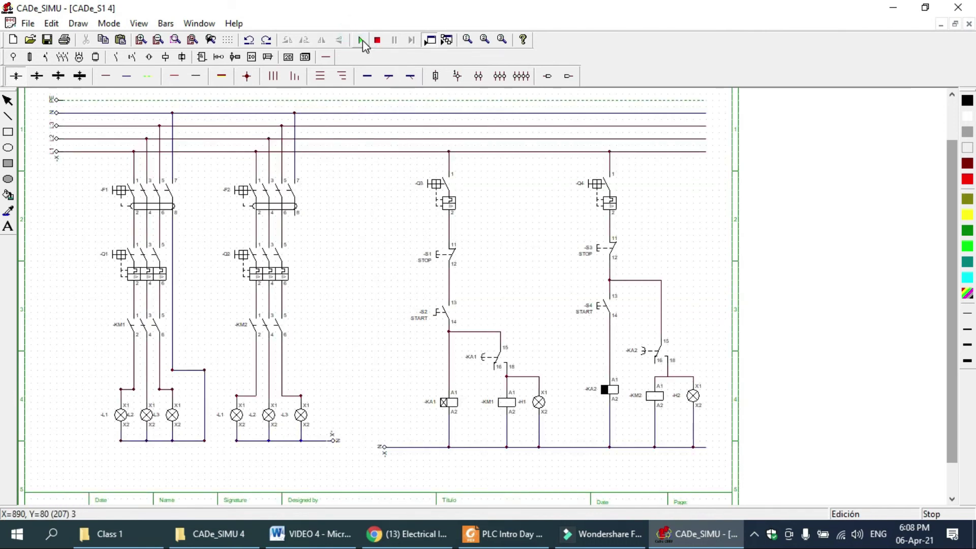
click(360, 40)
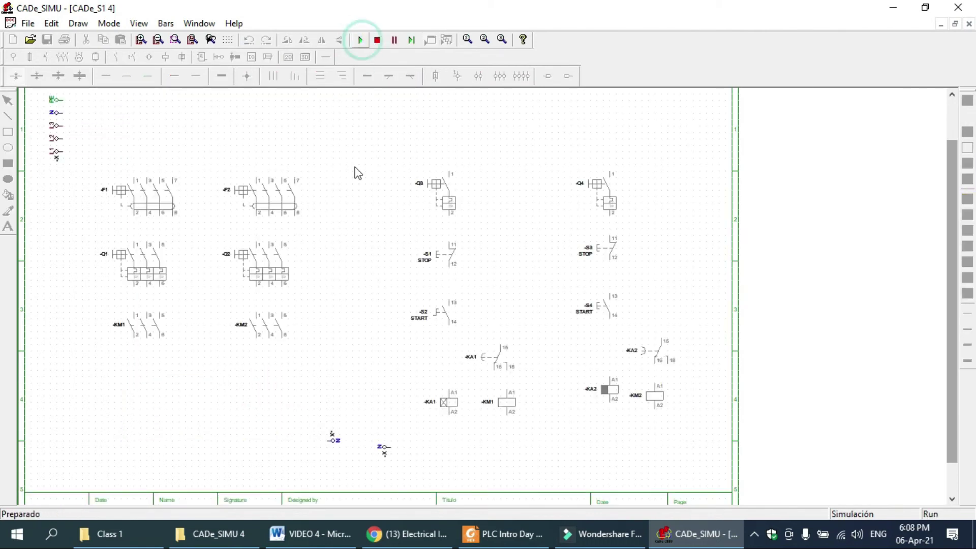
click(282, 272)
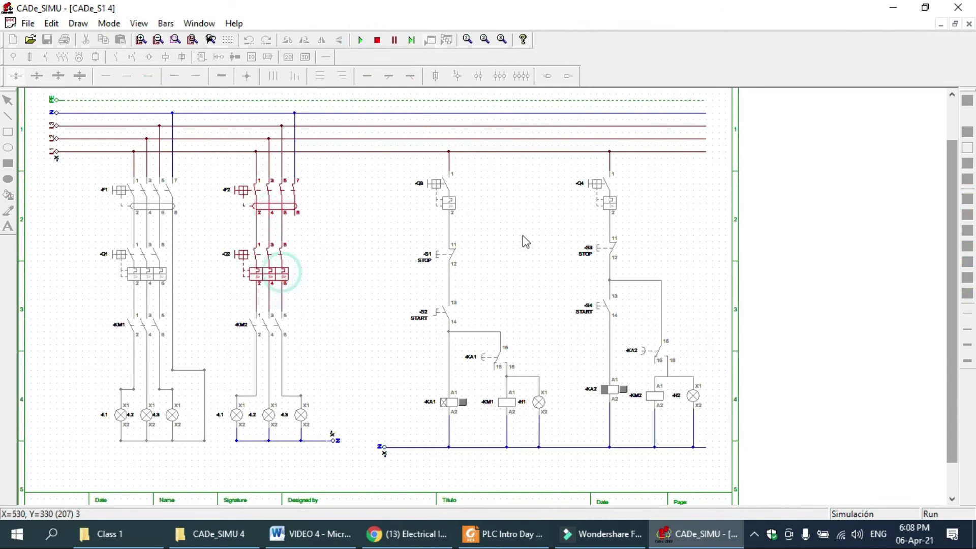
click(592, 195)
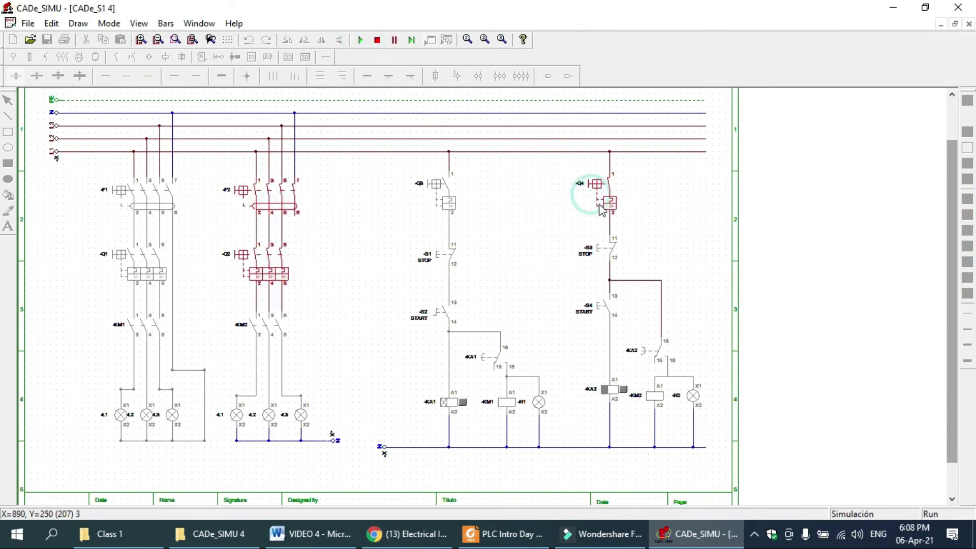
click(610, 307)
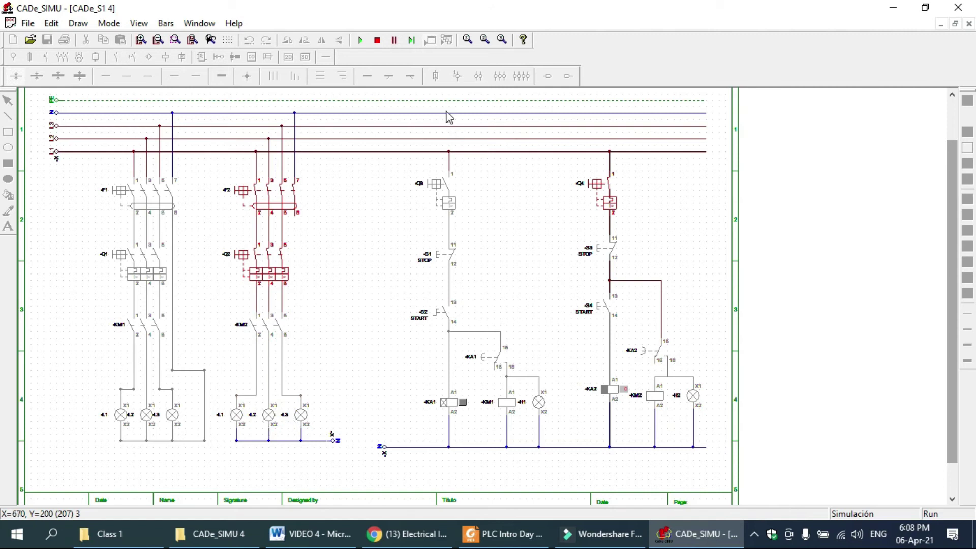
Step: Switch on breakers Q1 and Q3, then press the S2 and S4 START push-buttons
click(155, 267)
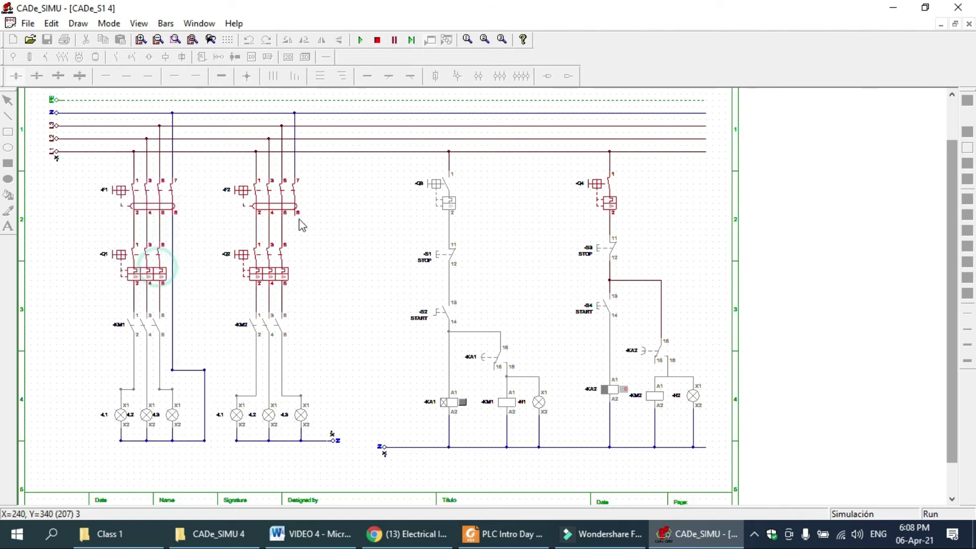
click(451, 204)
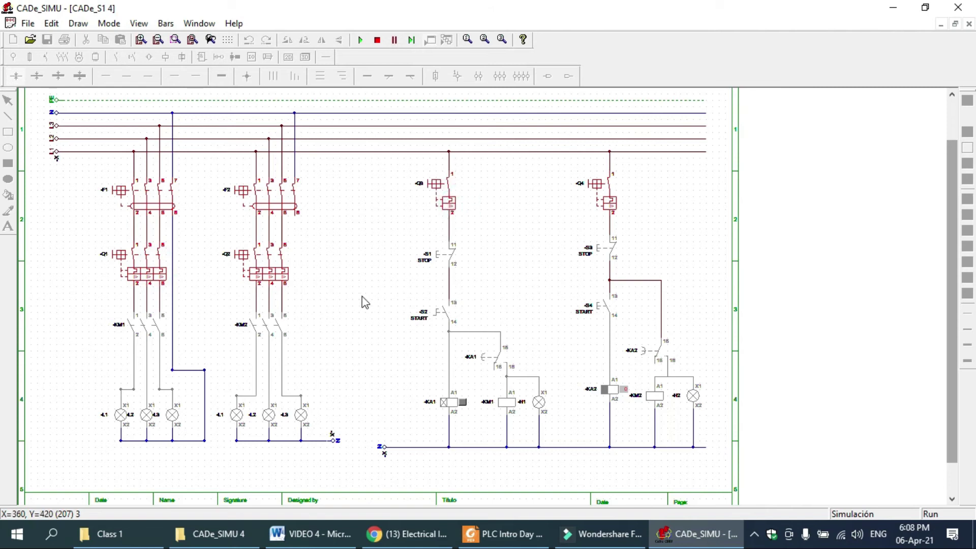
click(457, 312)
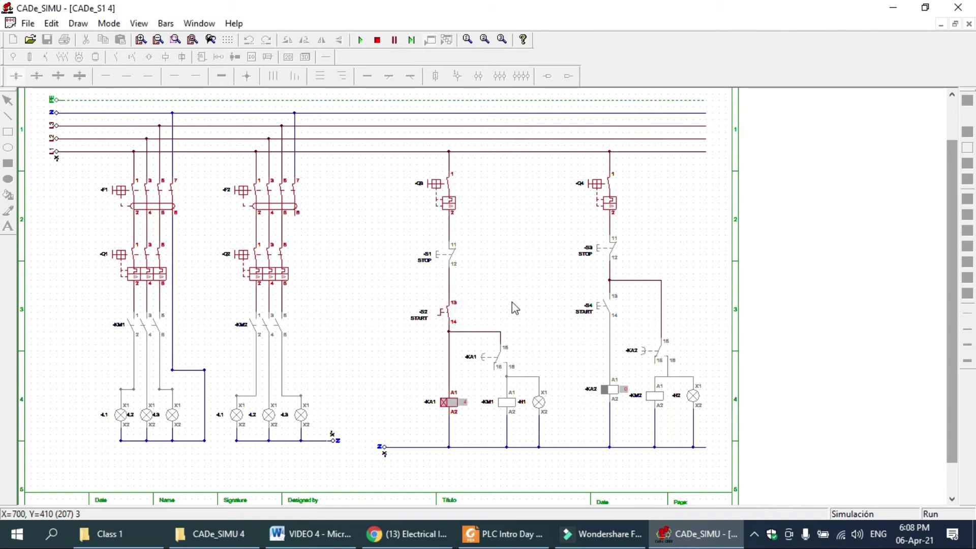
click(606, 305)
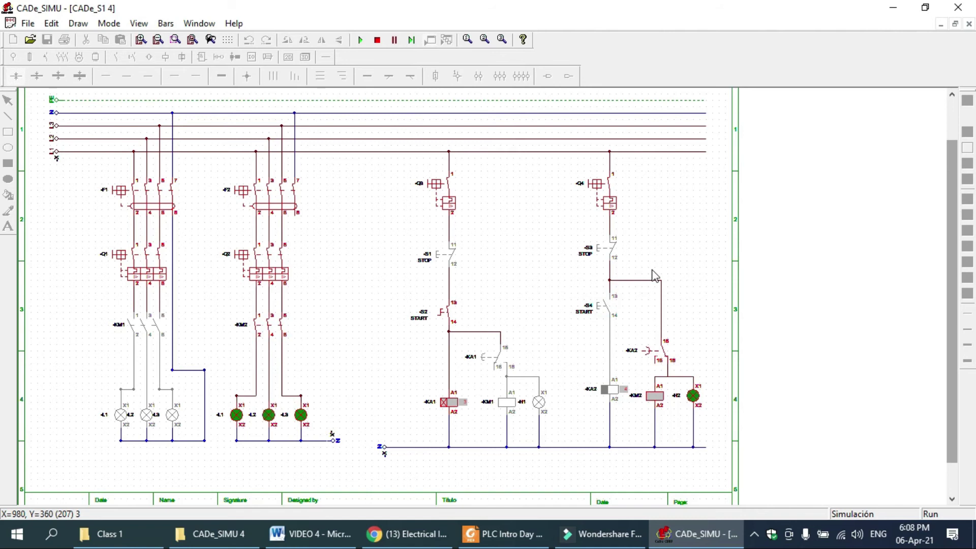